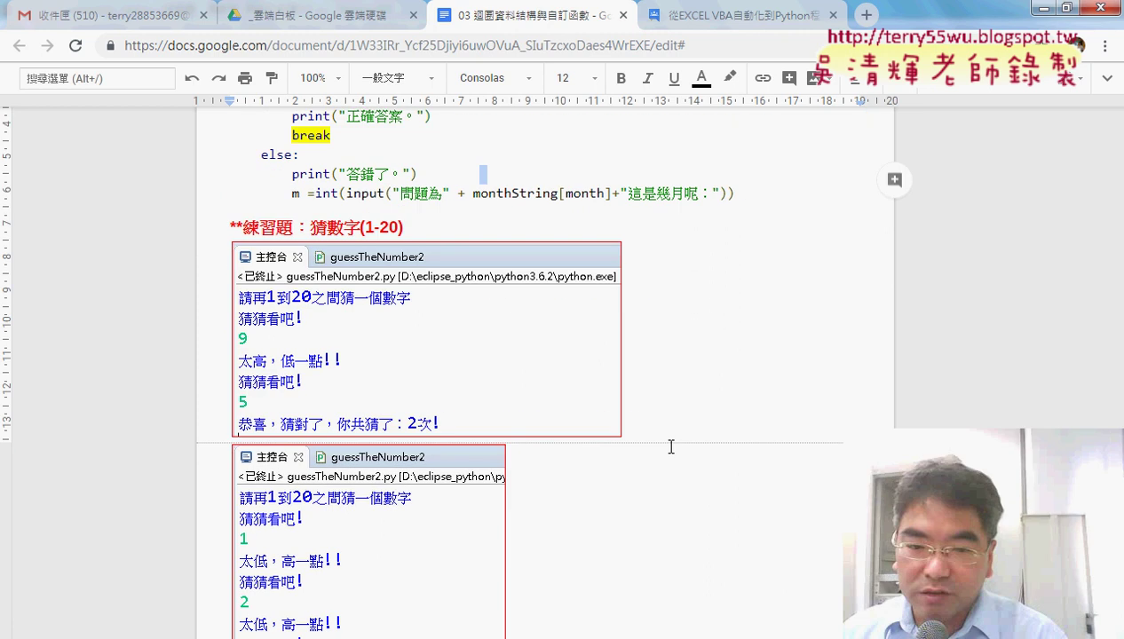
Scroll the Google Docs page down to the guessTheNumber_while code box and its sample output
scroll(671, 447, "down", 3)
scroll(670, 447, "down", 1)
scroll(670, 446, "down", 2)
scroll(836, 489, "down", 2)
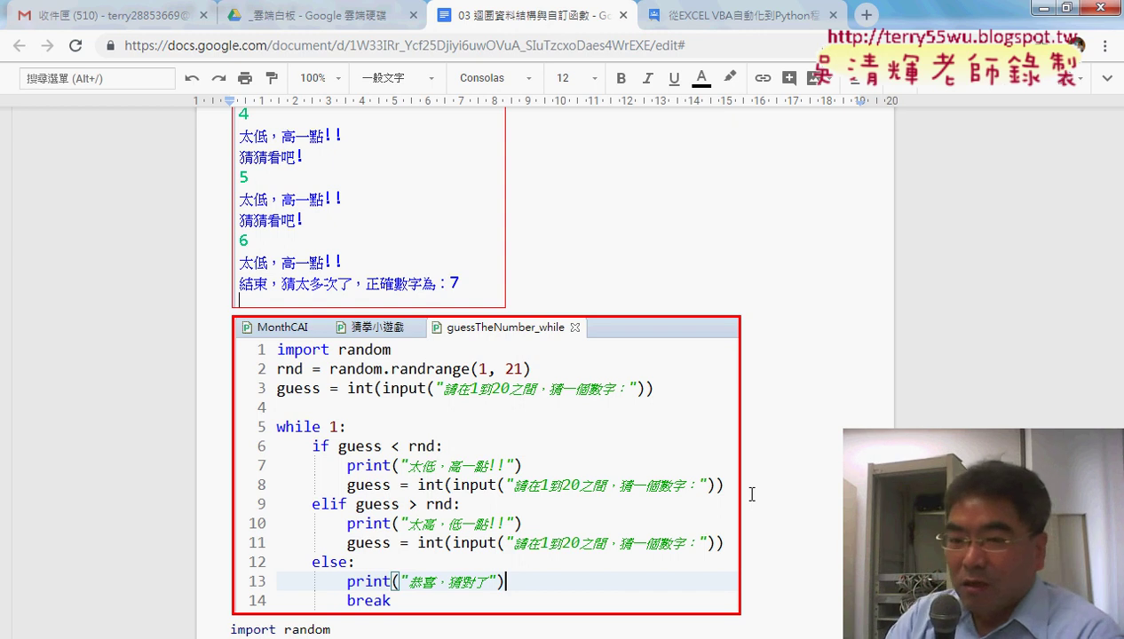
Scroll to the 改為VBA版本比較 VBA code box, then switch to the Excel workbook
scroll(752, 495, "down", 2)
scroll(755, 495, "down", 1)
scroll(762, 498, "down", 2)
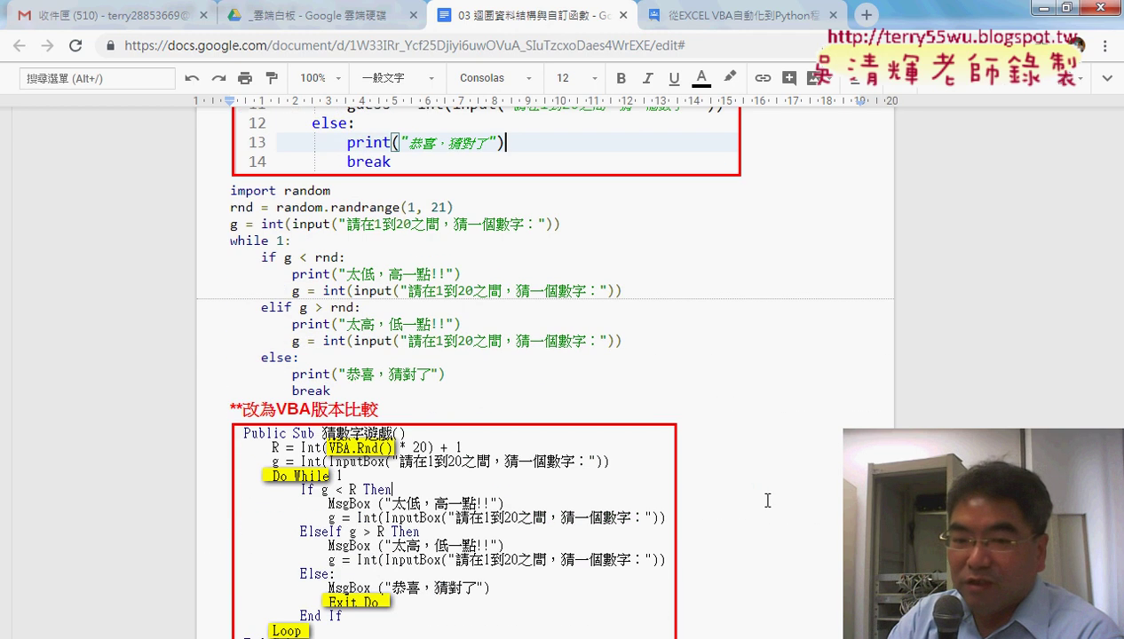
scroll(768, 501, "down", 1)
scroll(768, 501, "down", 1)
scroll(768, 500, "down", 1)
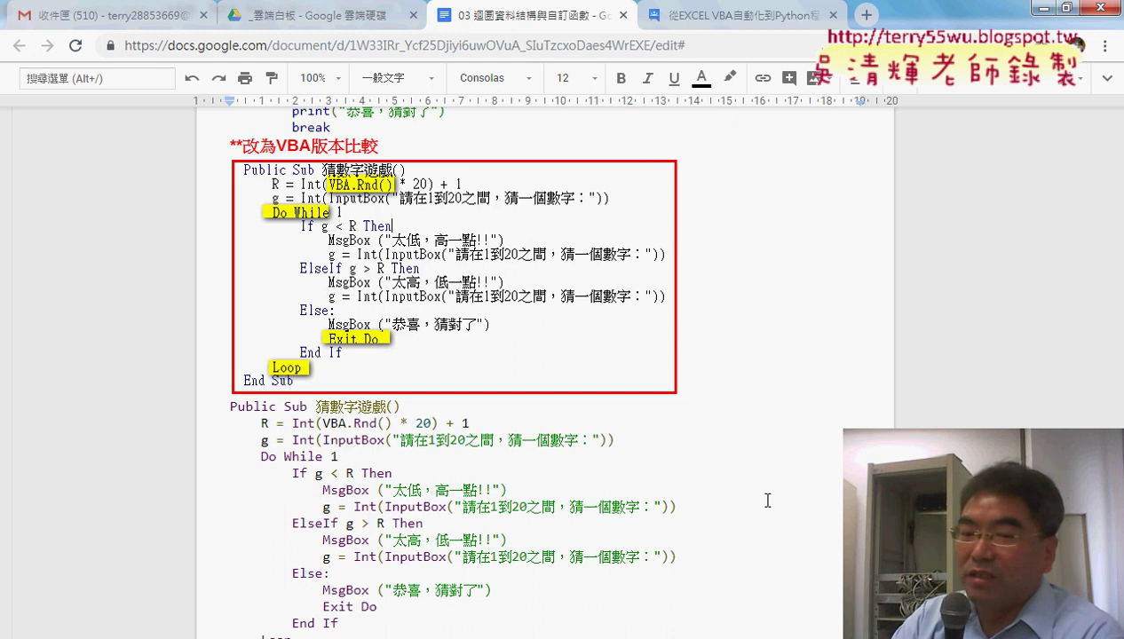
scroll(733, 520, "down", 1)
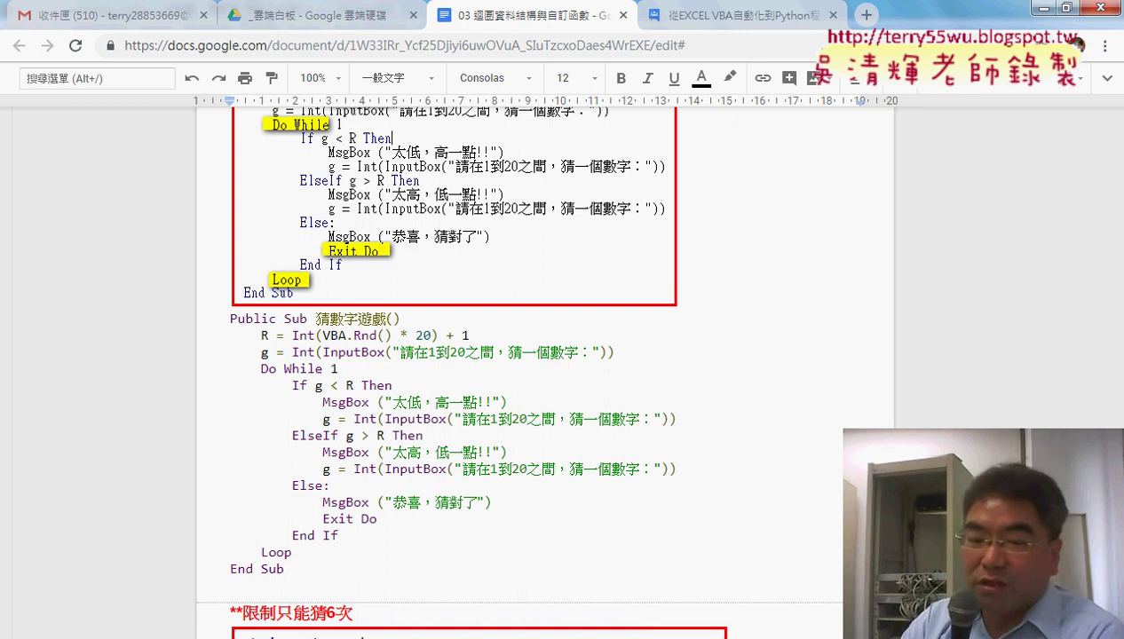
key("alt+Tab")
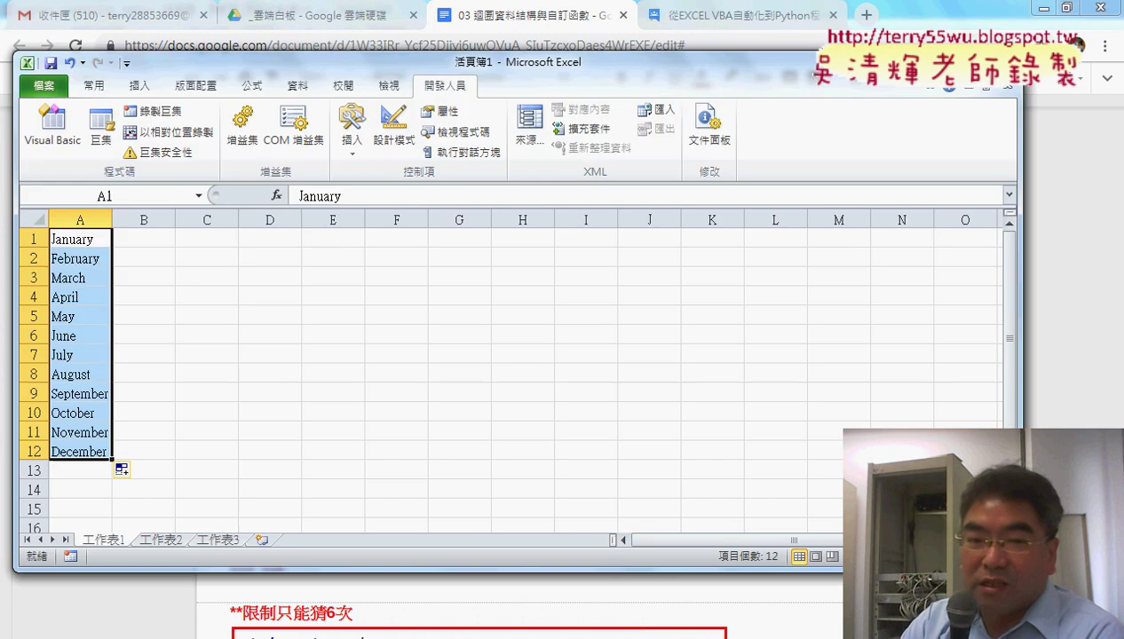
Open the Visual Basic editor and show Module1's 猜數字遊戲 code
left_click(67, 133)
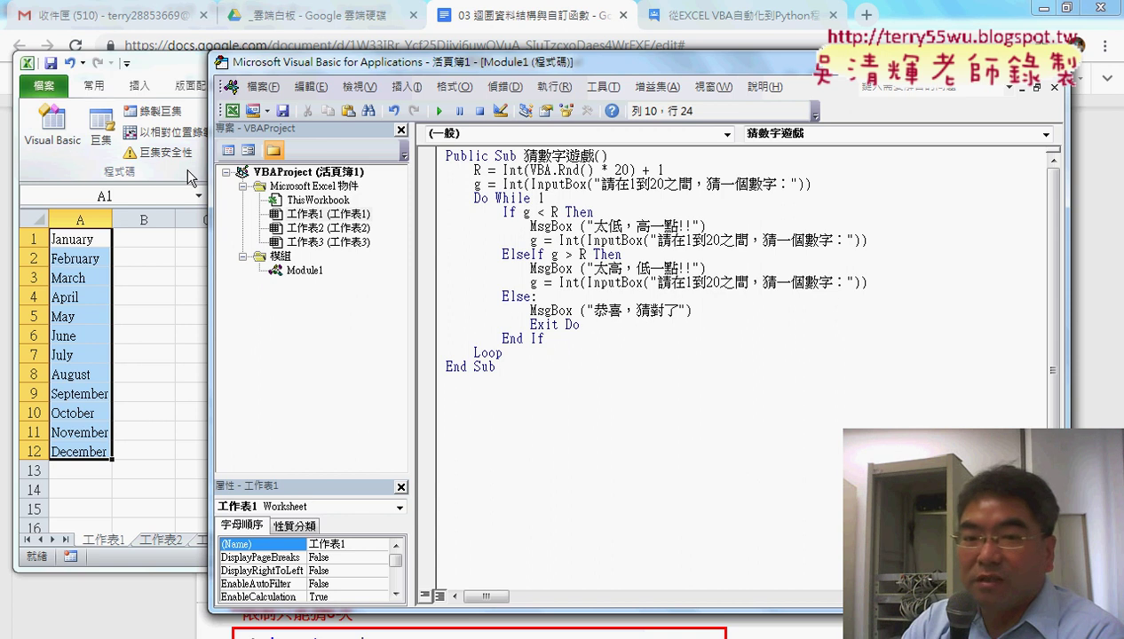
left_click(300, 271)
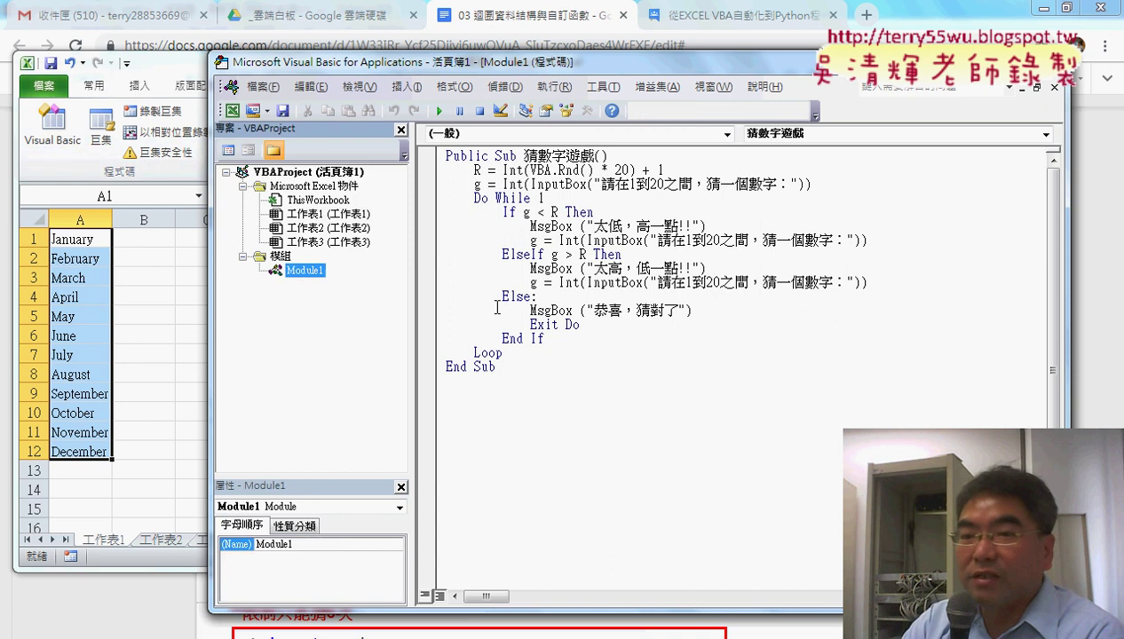
left_click_drag(619, 157, 450, 168)
Highlight the Sub line, the Int(VBA.Rnd() * 20) + 1 expression, and the .Rnd() call
left_click(427, 165)
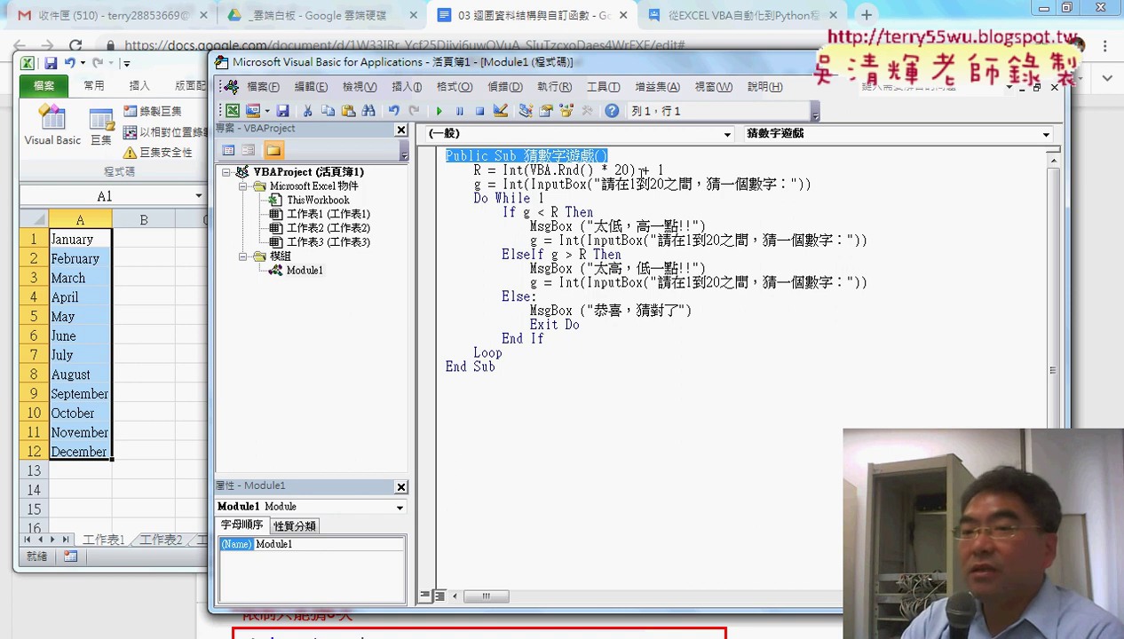
left_click_drag(665, 169, 504, 172)
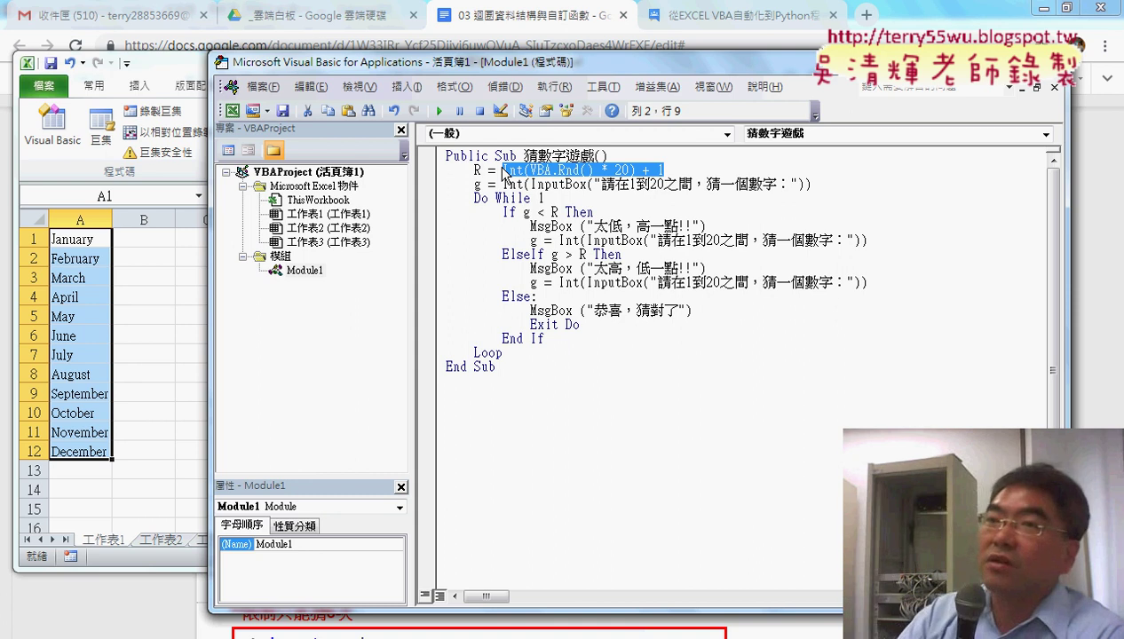
left_click(587, 180)
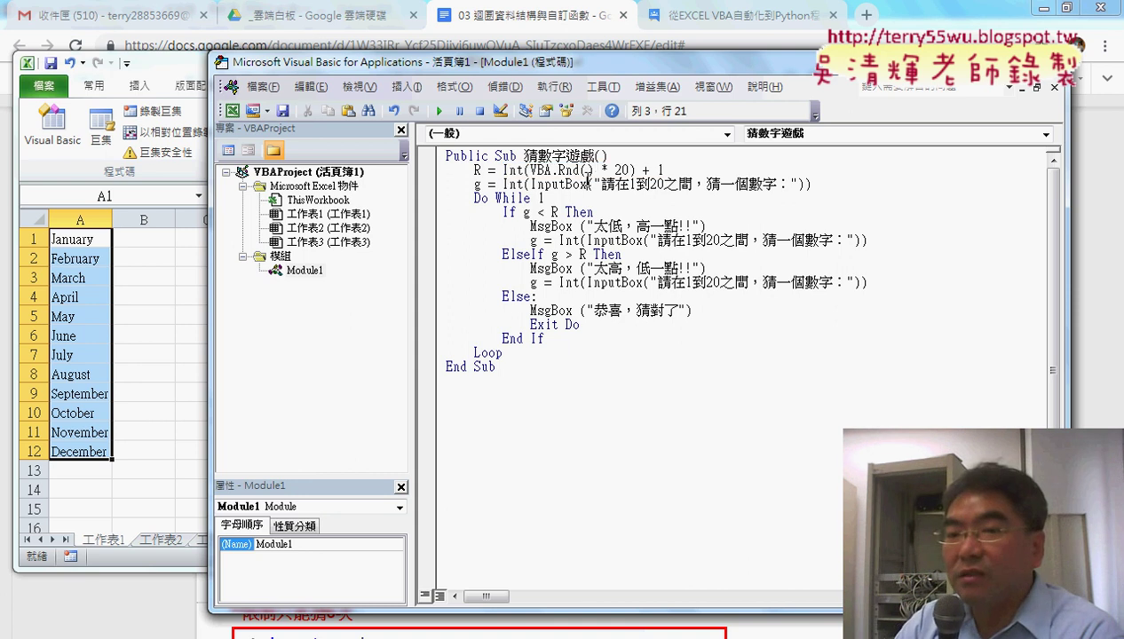
left_click_drag(593, 170, 551, 170)
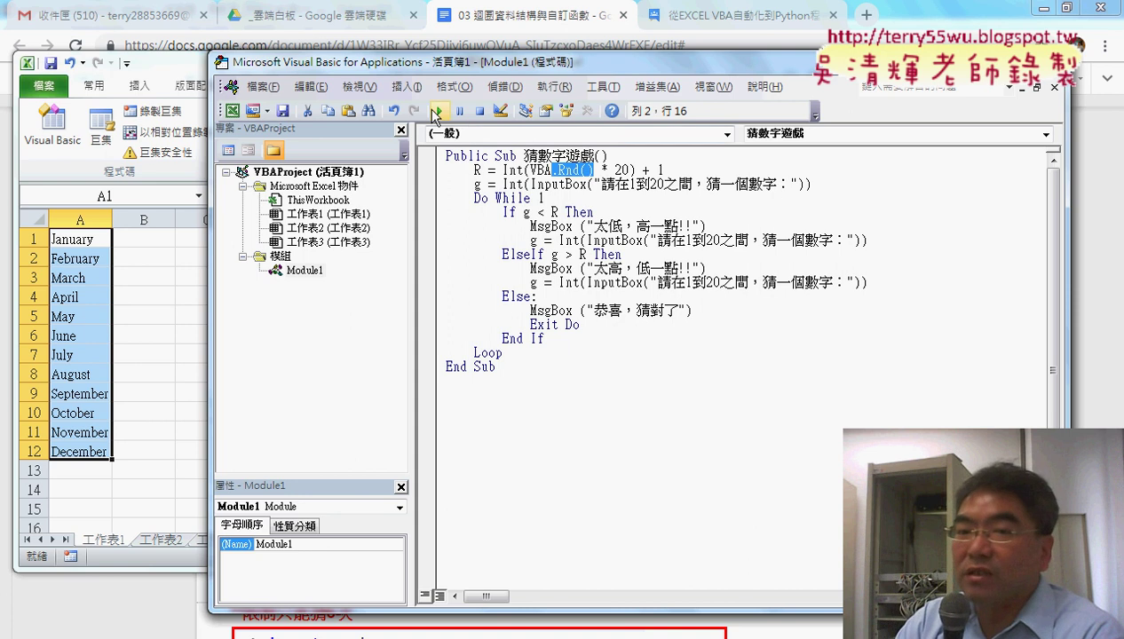
Run the macro and guess 10, 15, 12 and 11, dismissing the too-high hints until correct
left_click(439, 111)
type("10")
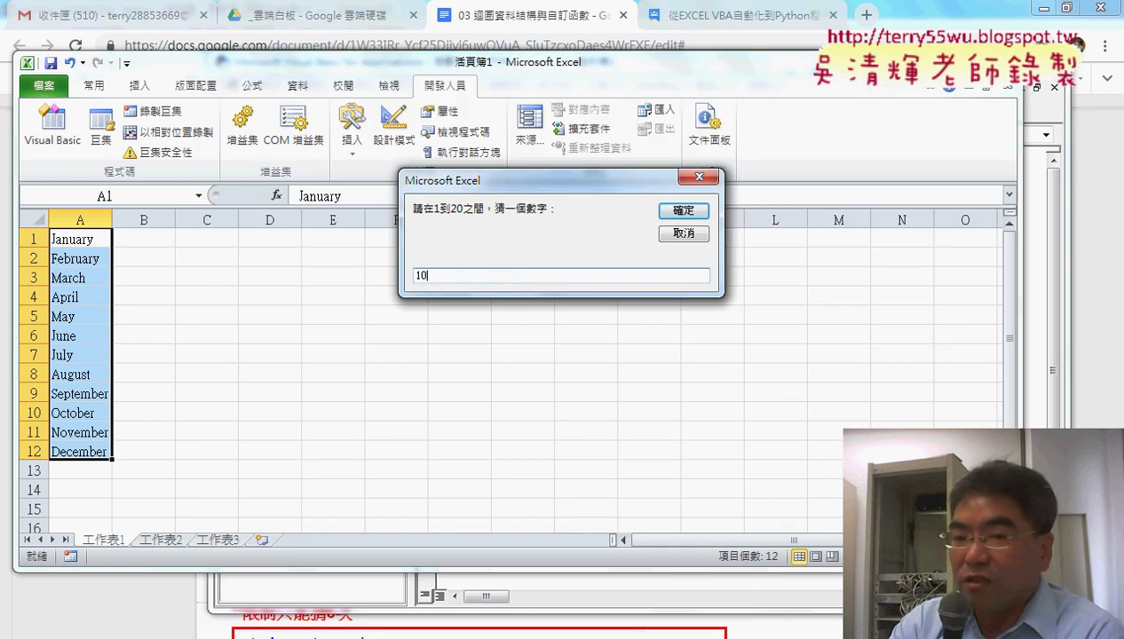
key("Return")
key("Return")
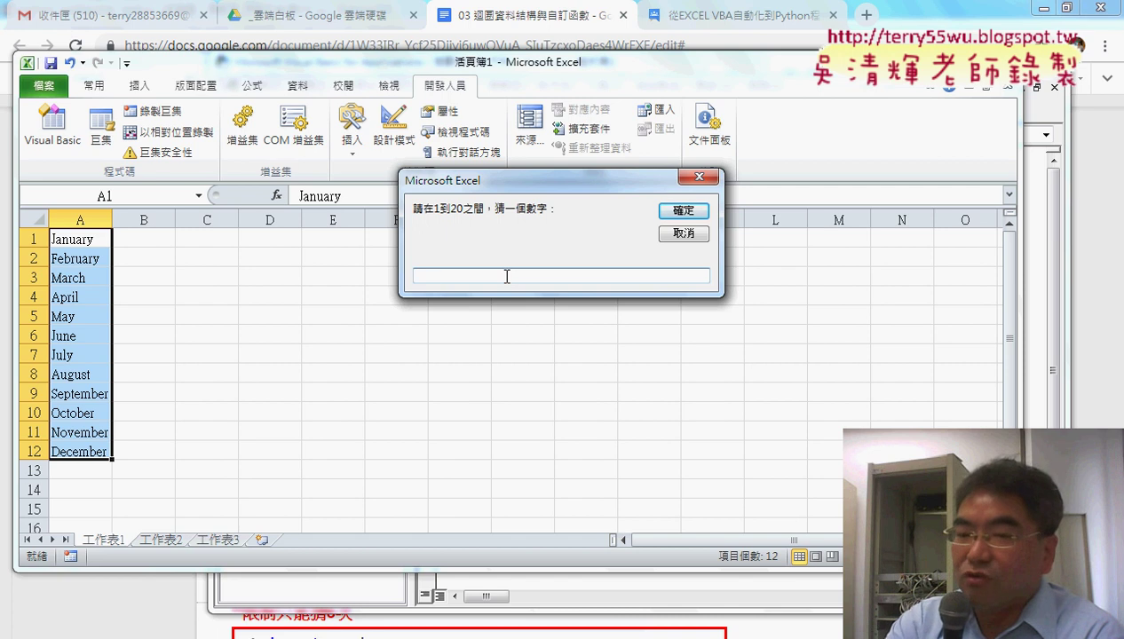
type("154")
key("BackSpace")
key("Return")
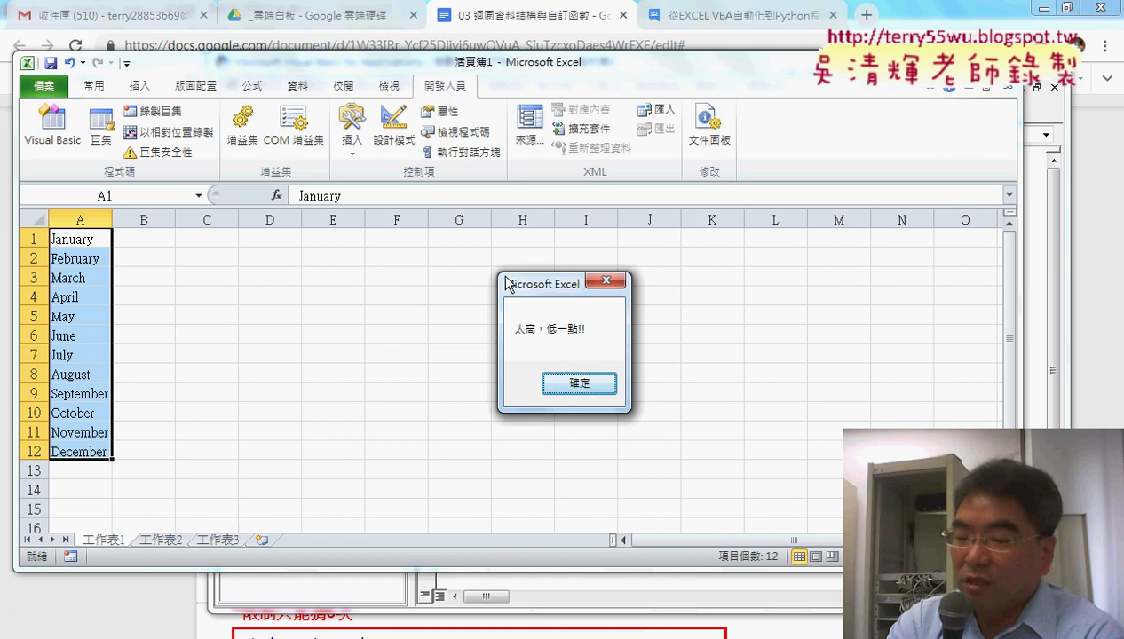
key("Return")
type("12")
key("Return")
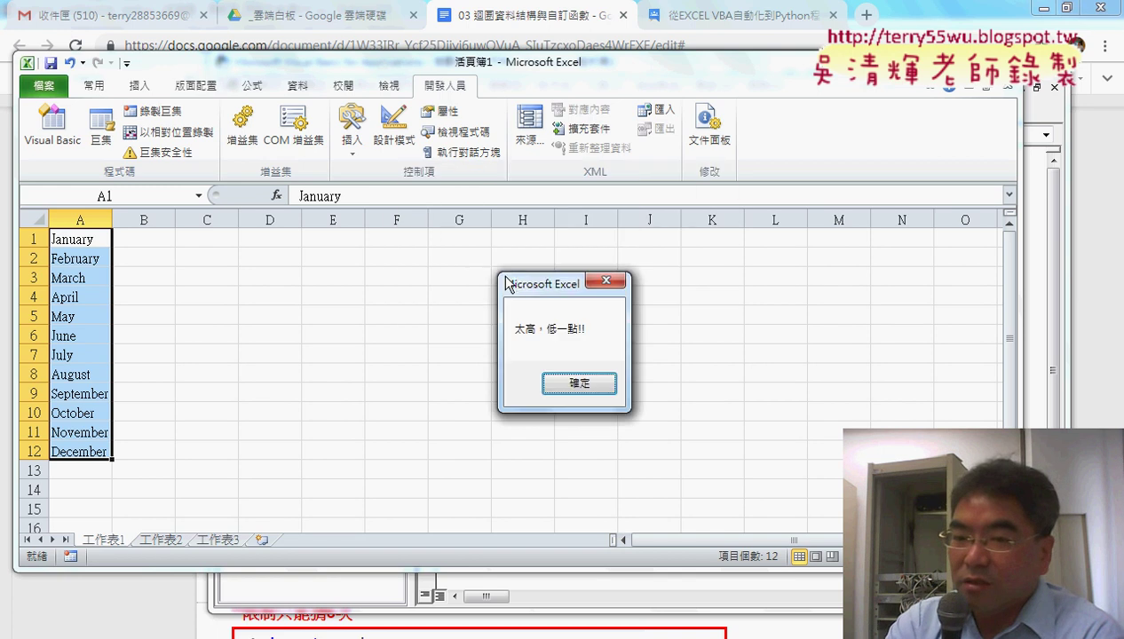
key("Return")
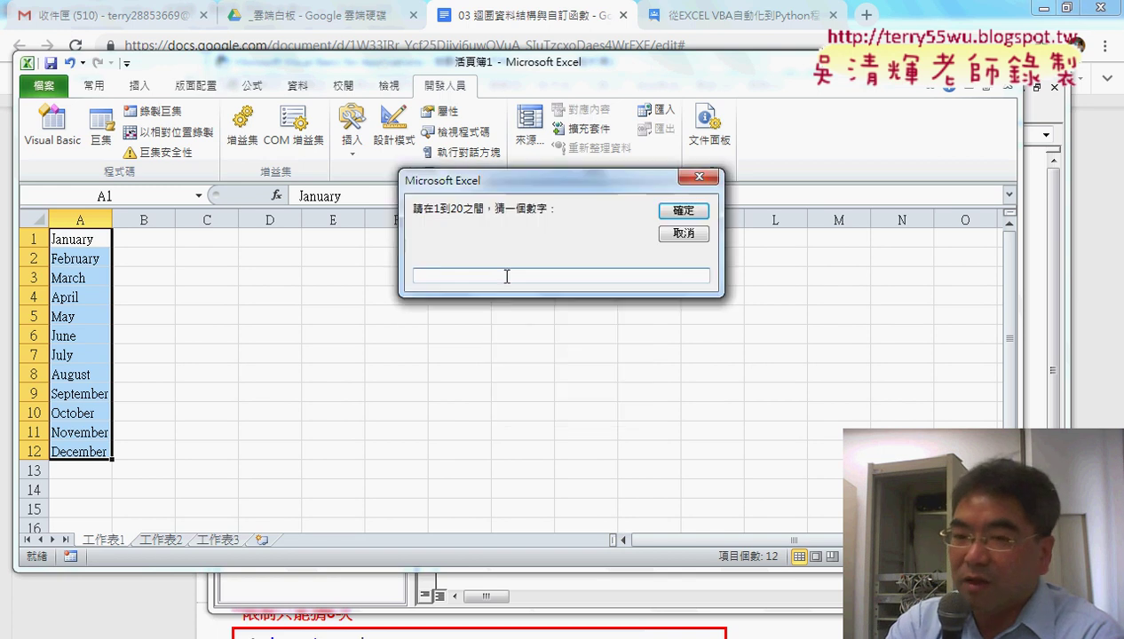
type("11")
key("Return")
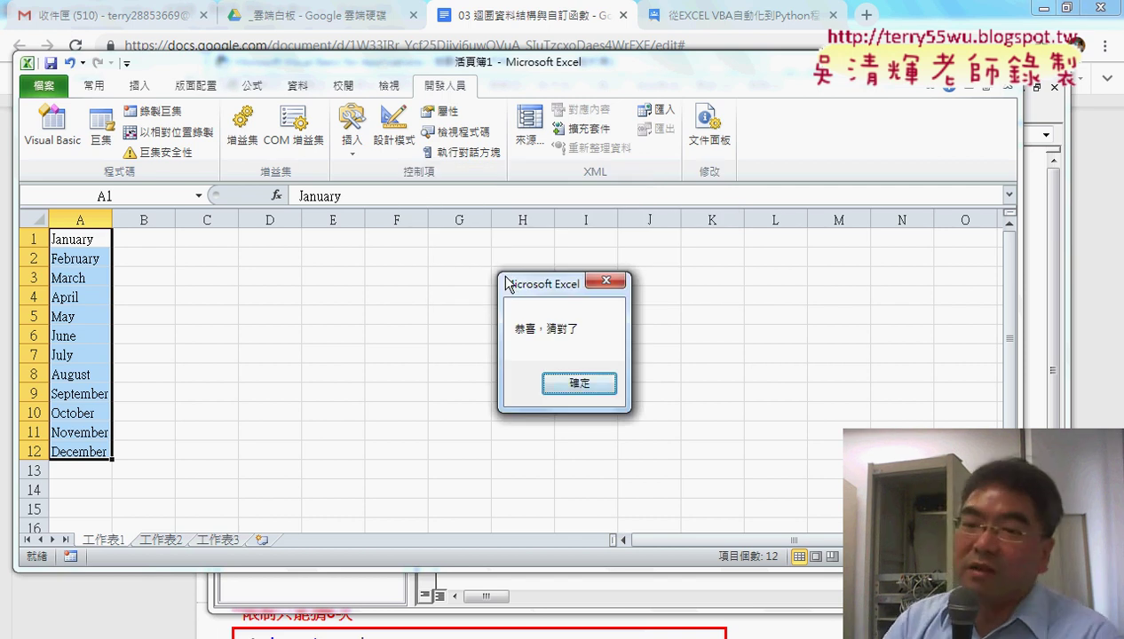
Dismiss the 恭喜，猜對了 message, delete the Sub body through Loop, and switch to Eclipse
left_click(559, 385)
left_click_drag(503, 352, 386, 171)
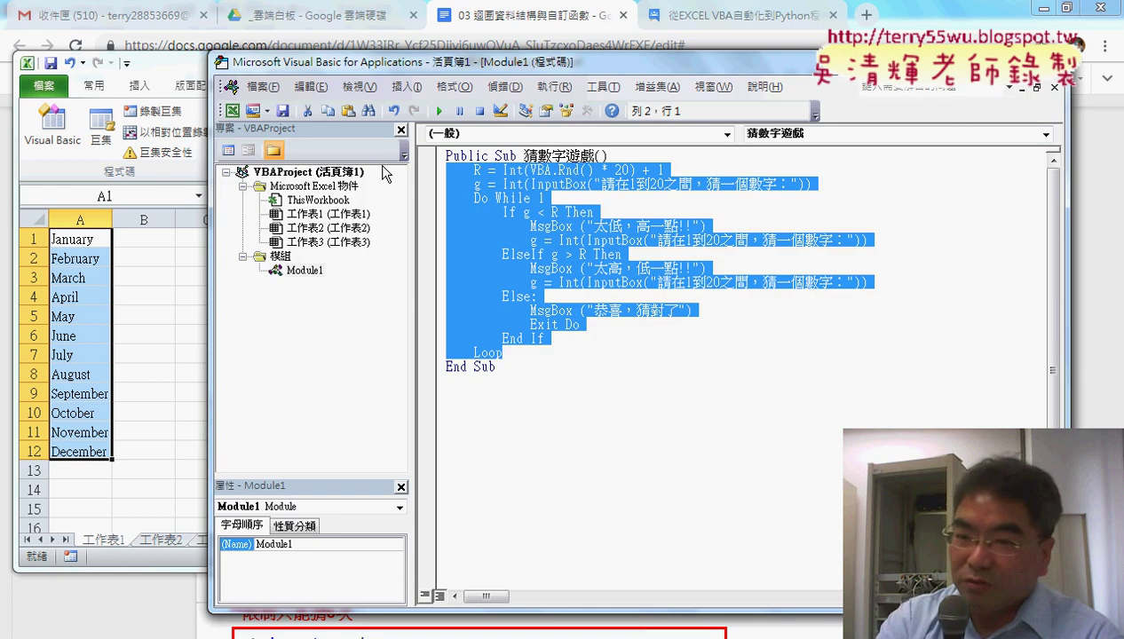
key("Delete")
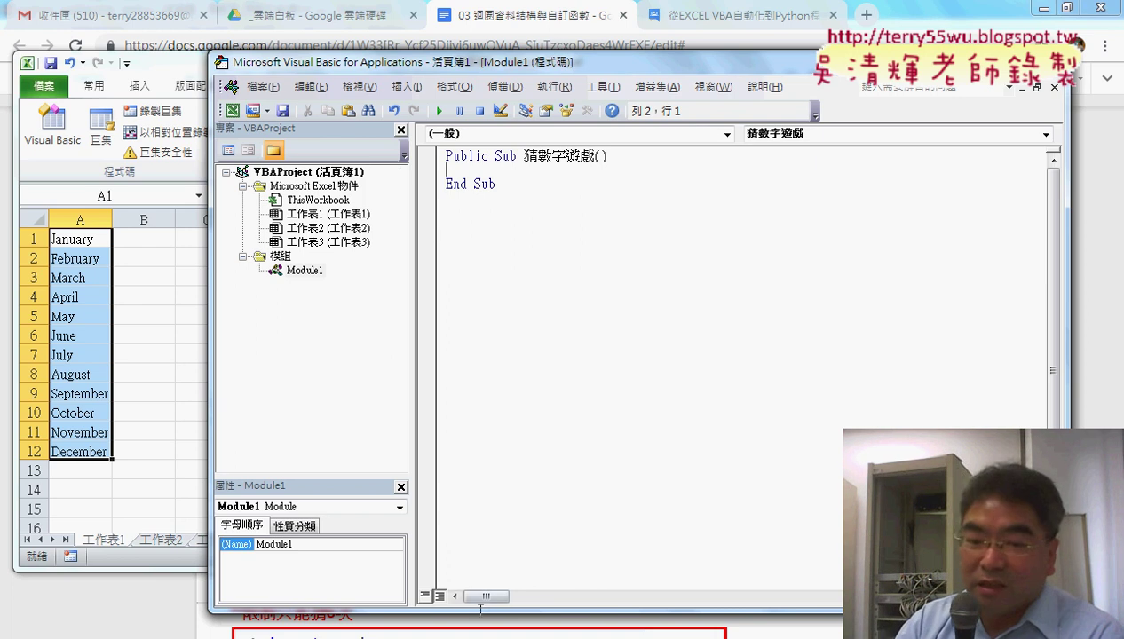
key("alt+Tab")
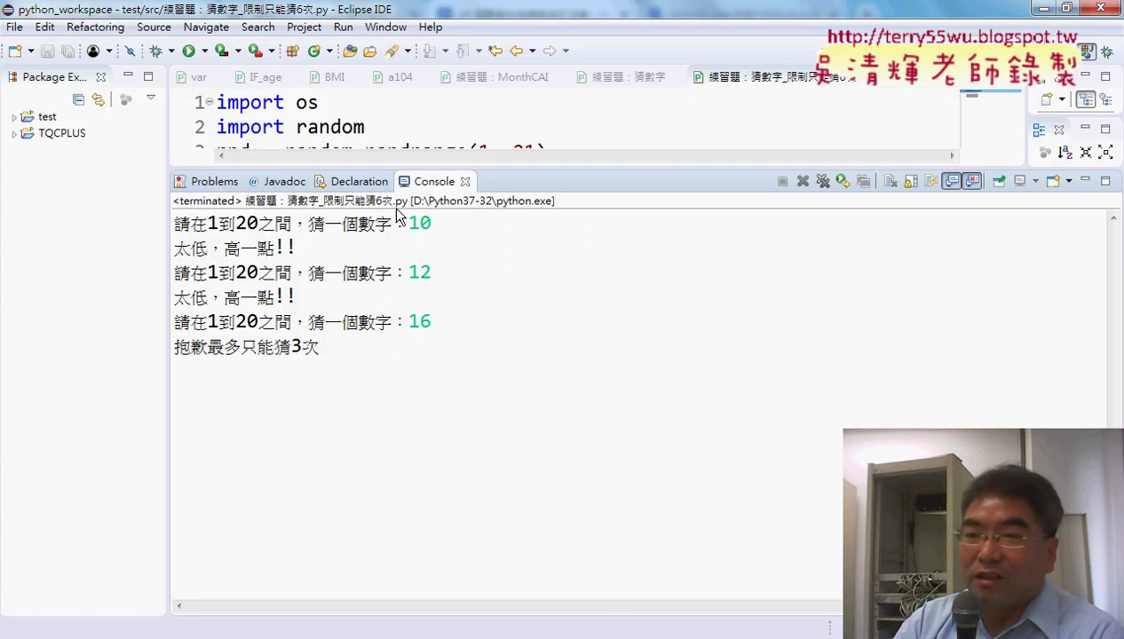
Open the 練習題：猜數字 Python code, enlarge the editor to all 13 lines, and select lines 2–13
left_click(631, 78)
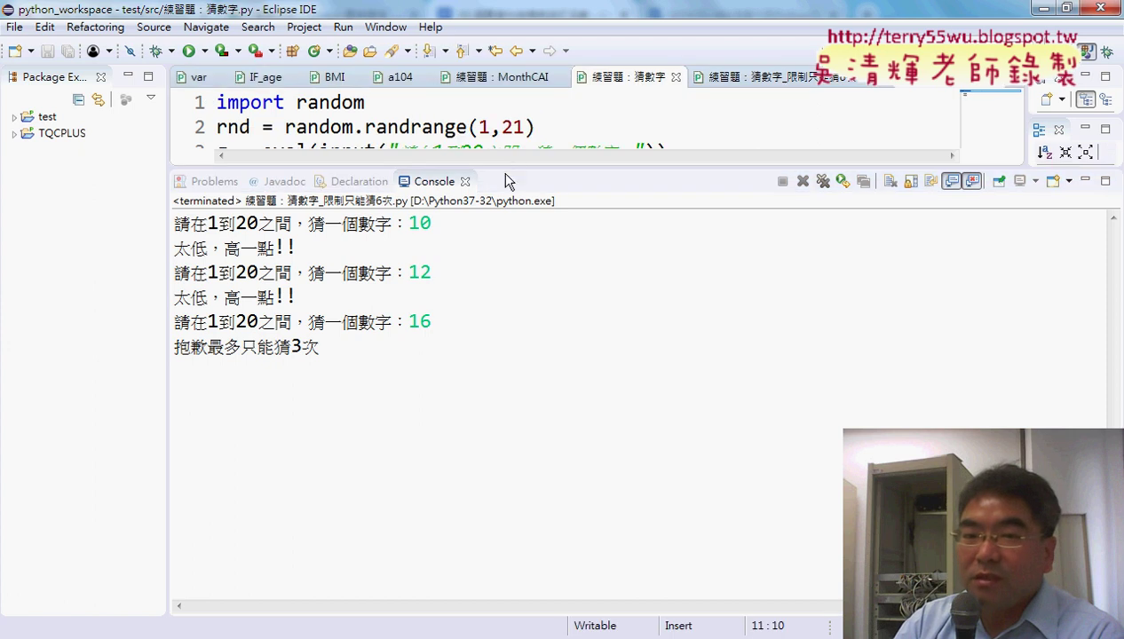
left_click_drag(512, 167, 477, 516)
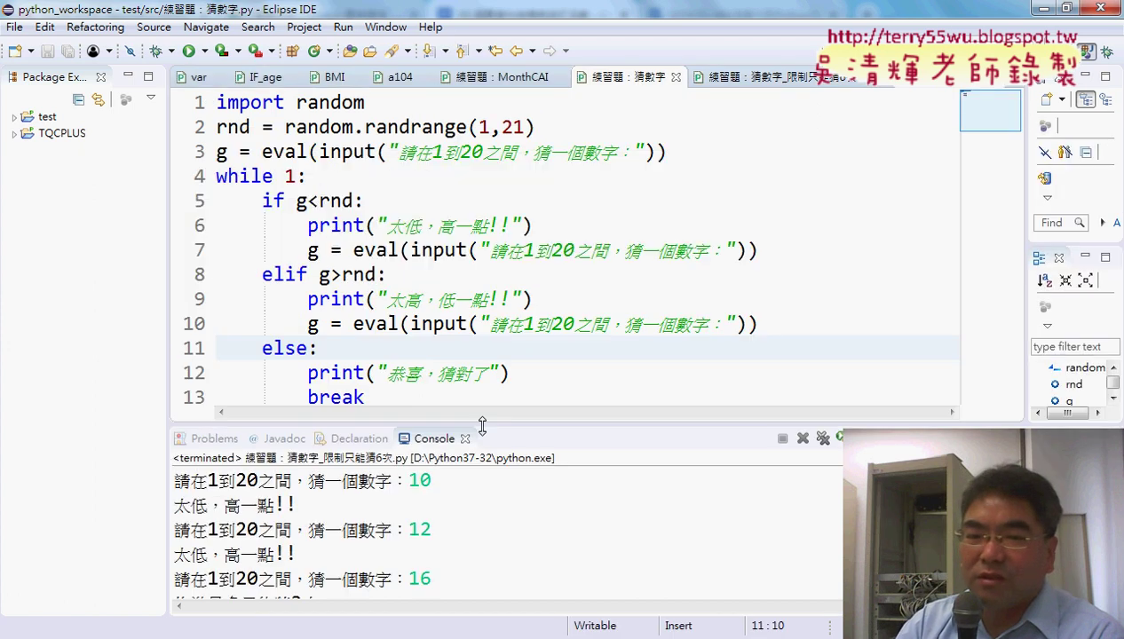
left_click_drag(423, 399, 211, 135)
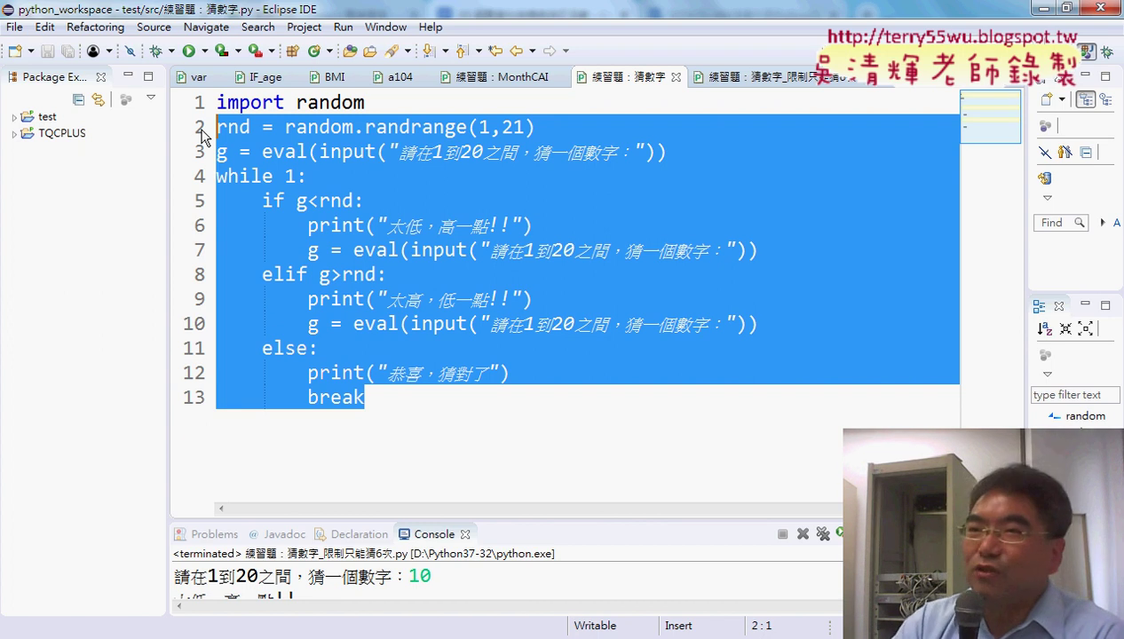
Paste the copied Python code into the 猜數字遊戲 Sub and indent it one level
left_click(1044, 8)
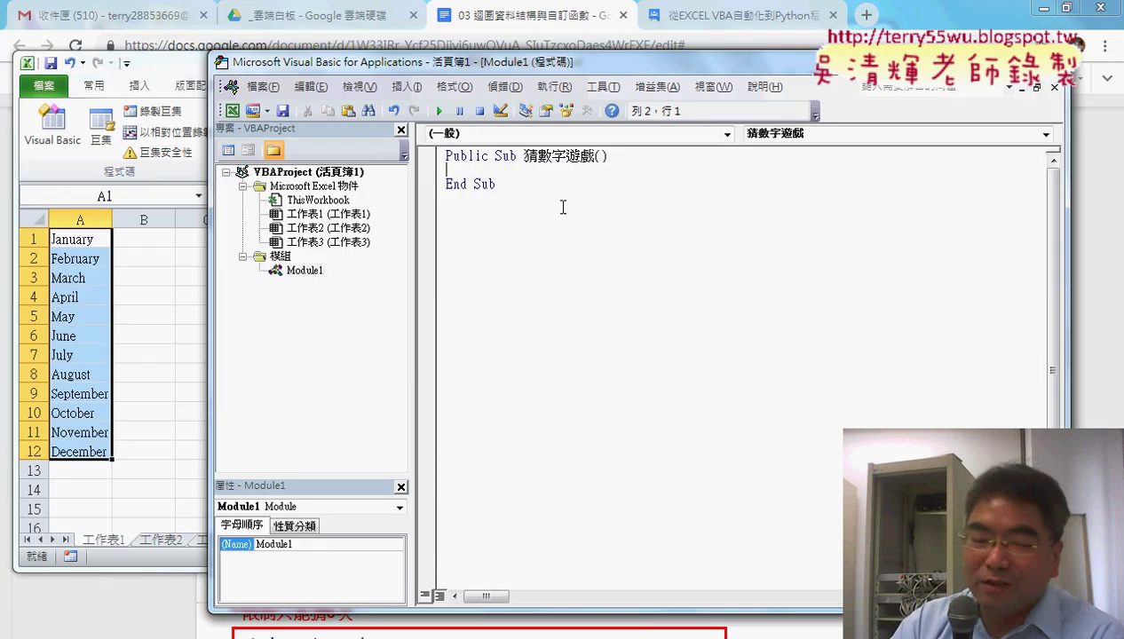
type("Rnd = random.randrange(1, 21) g = eval(input(\"請在1到20之間，猜一個數字：\")) While 1:     if g<rnd:         Print (\"太低，高一點!!\")         g = eval(input(\"請在1到20之間，猜一個數字：\"))     elif g > Rnd:         Print (\"太高，低一點!!\")         g = eval(input(\"請在1到20之間，猜一個數字：\"))     Else:         Print (\"恭喜，猜對了\")         break")
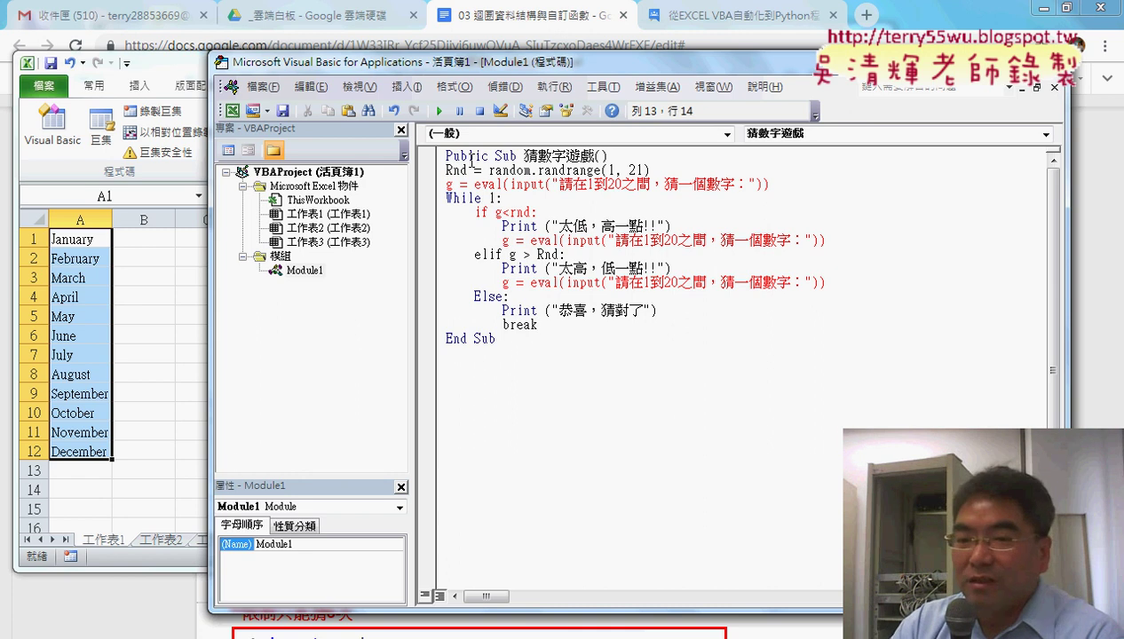
left_click_drag(563, 325, 427, 180)
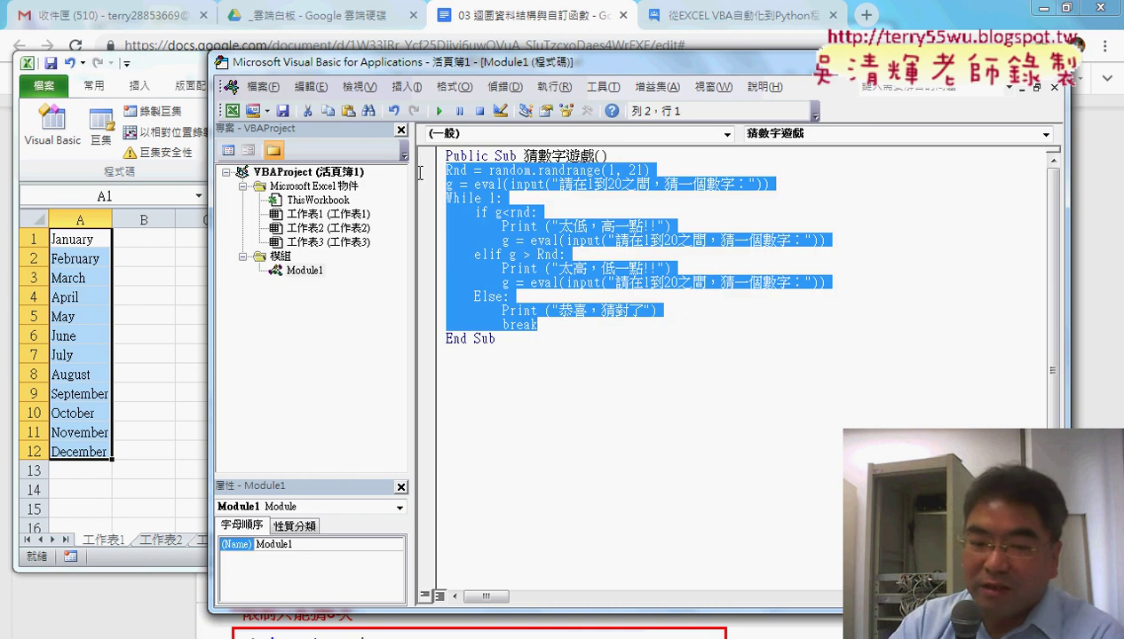
key("Tab")
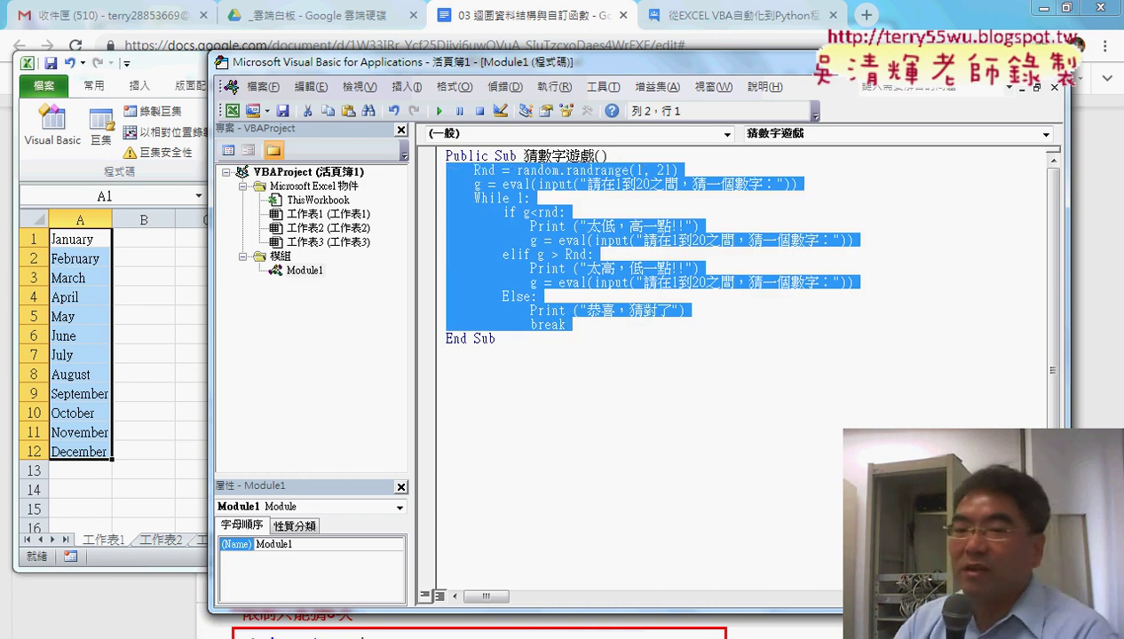
left_click(686, 310)
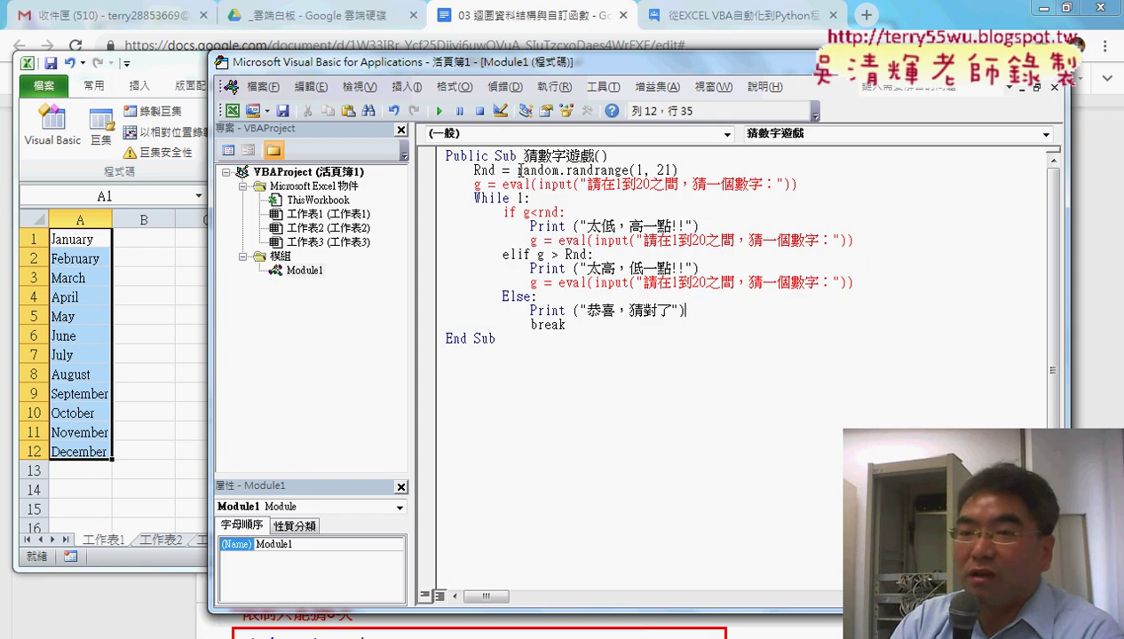
Replace random.randrange(1, 21) on line 2 with vba.Rnd()
left_click_drag(517, 169, 698, 170)
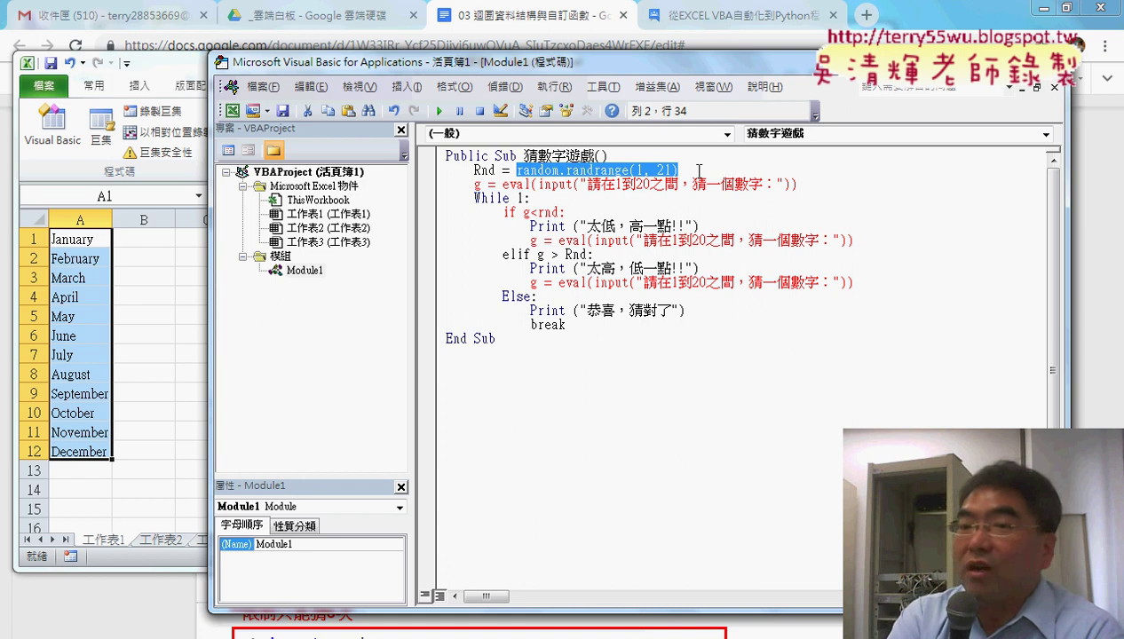
key("Delete")
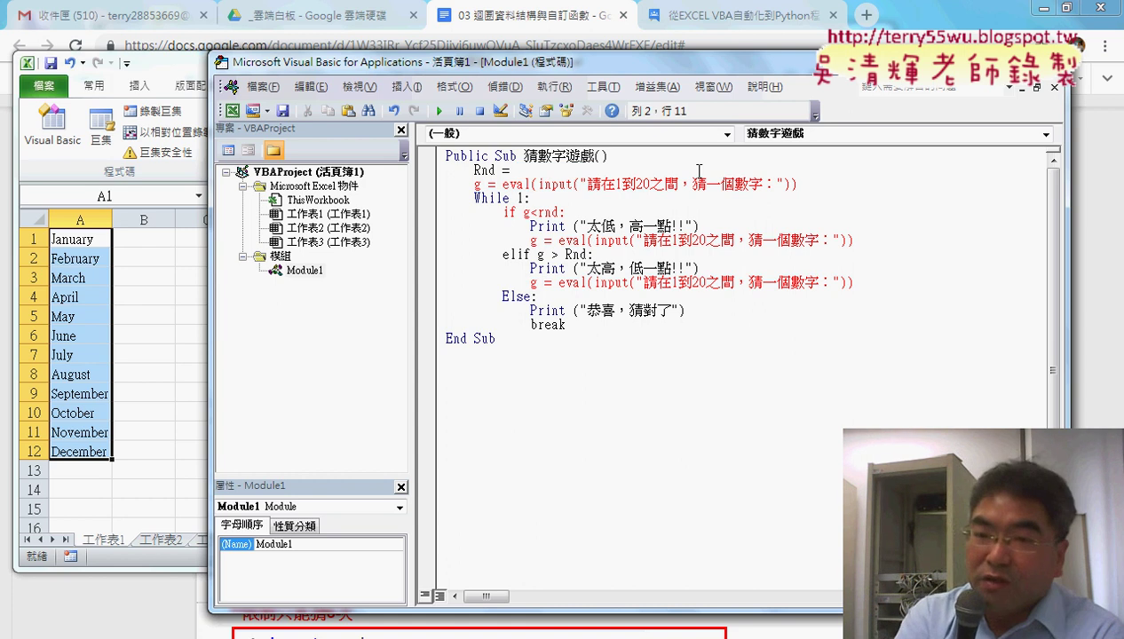
type("vba")
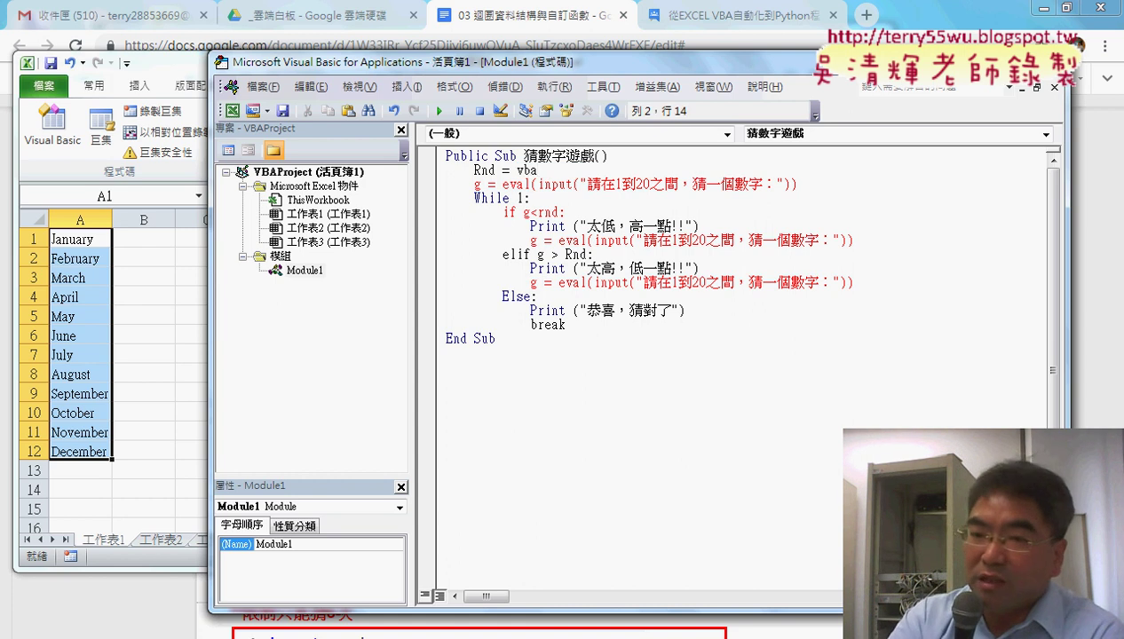
type(".e")
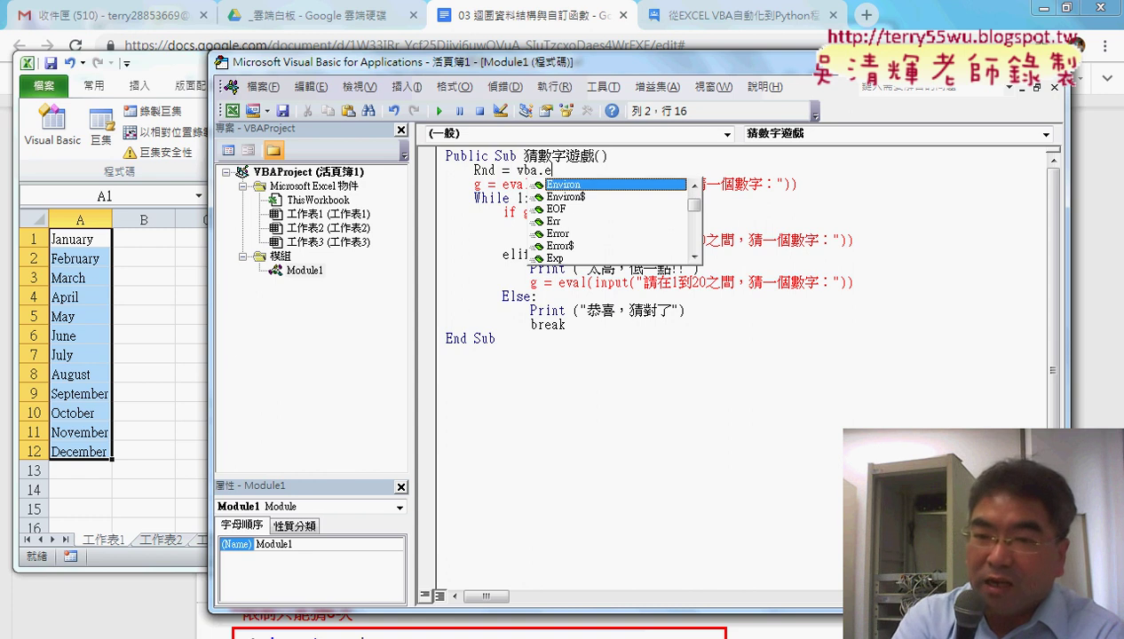
key("BackSpace")
type("r")
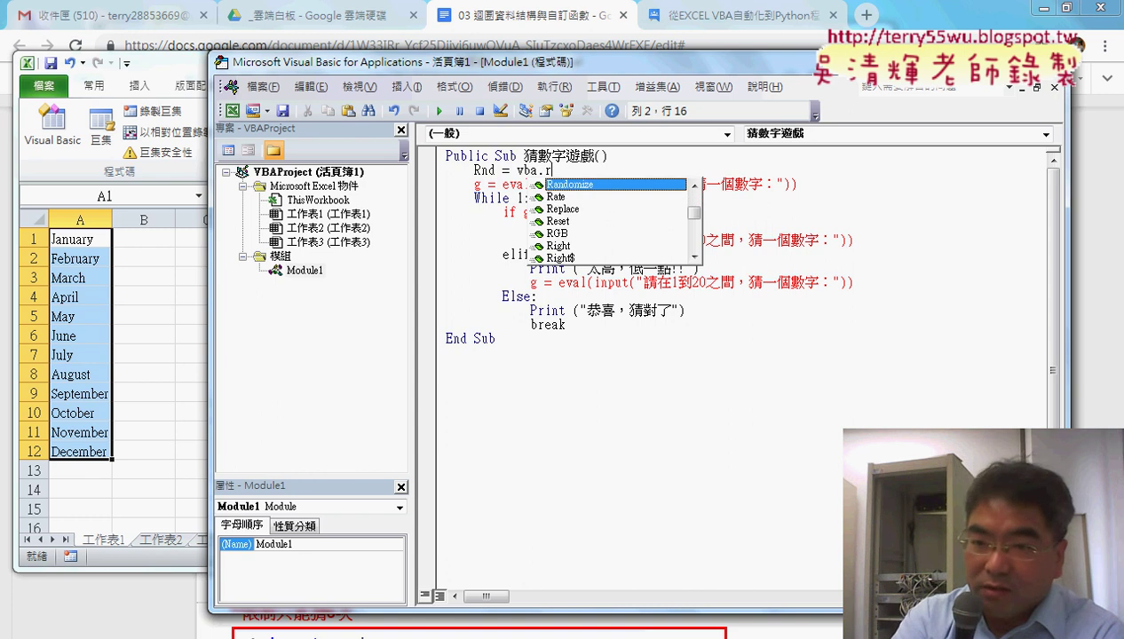
type("n")
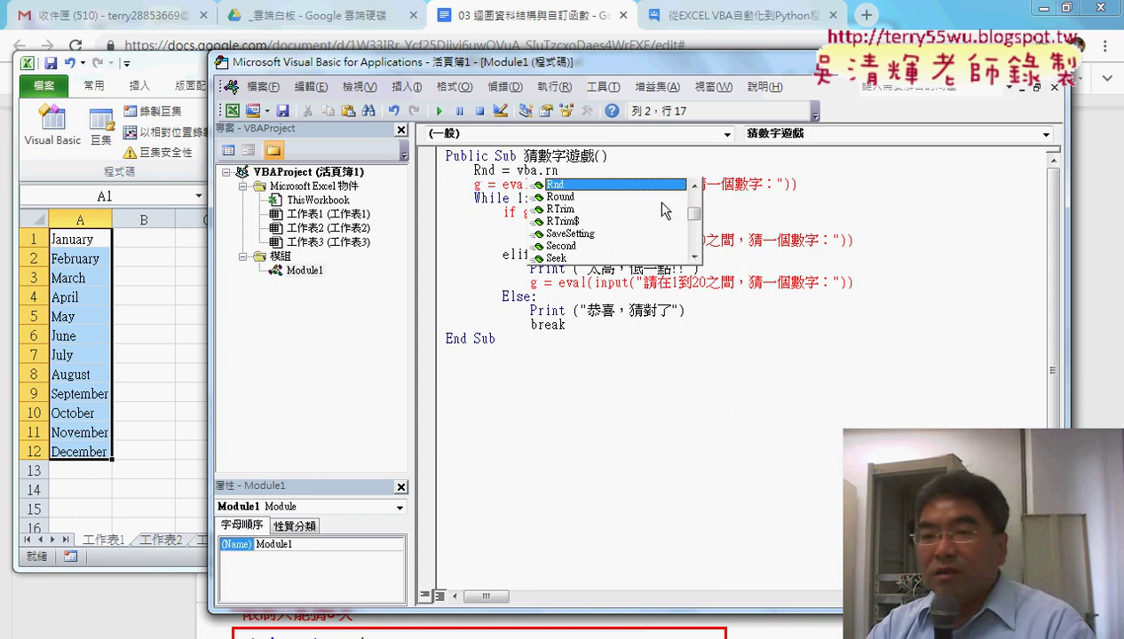
key("Tab")
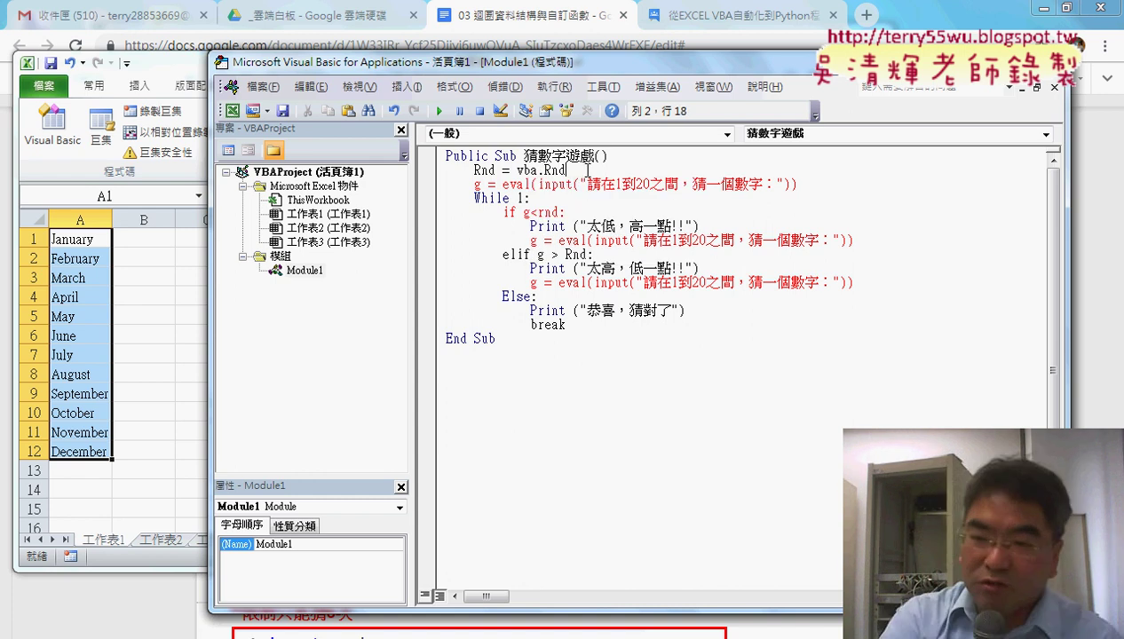
type("(")
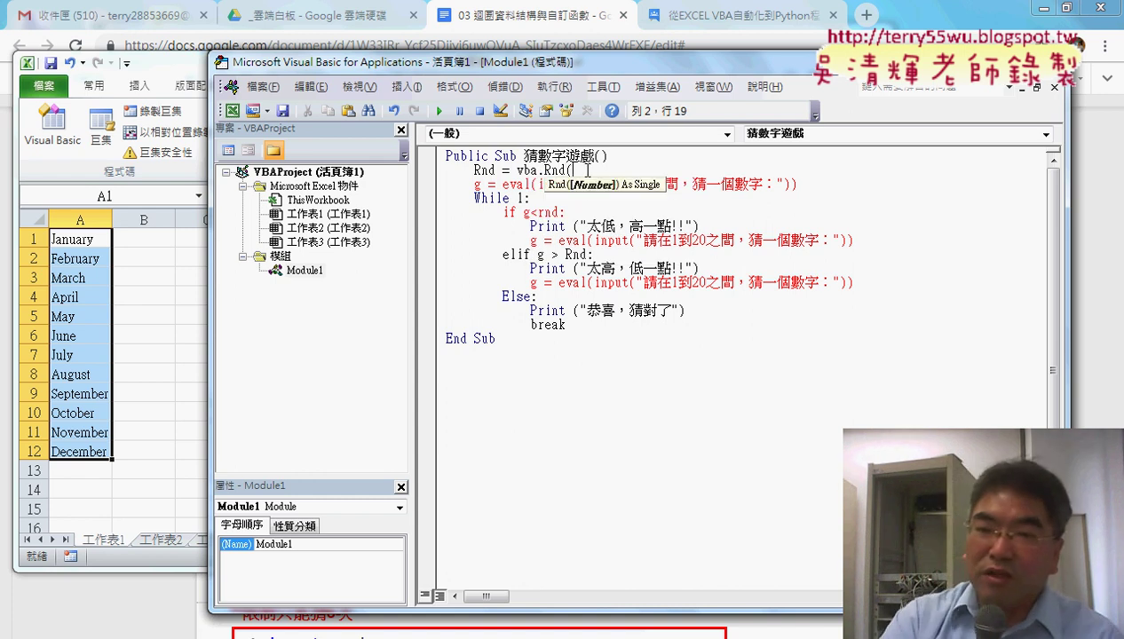
type(")")
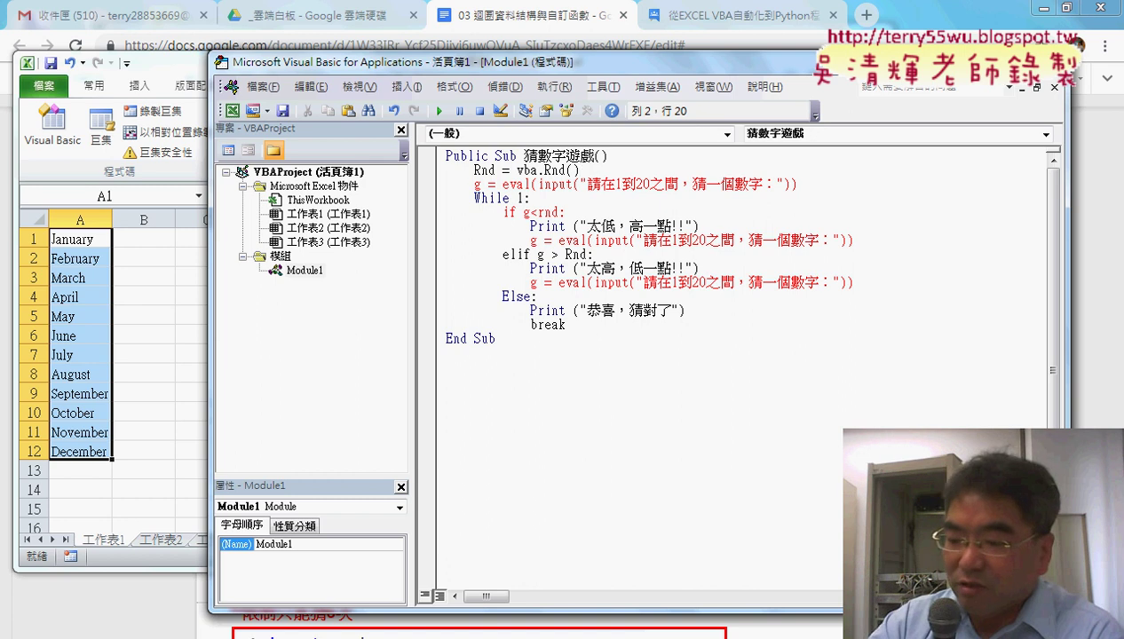
Rewrite line 2 as Rnd = Int(VBA.Rnd() * 20) + 1 so it yields 1 to 20
type("*20")
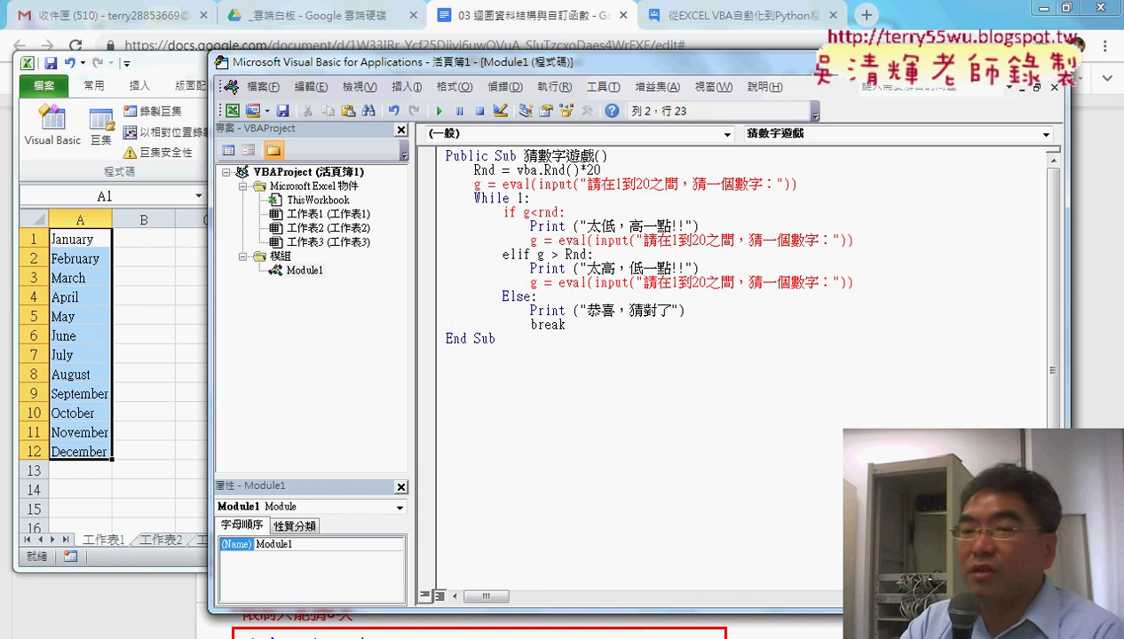
left_click(516, 171)
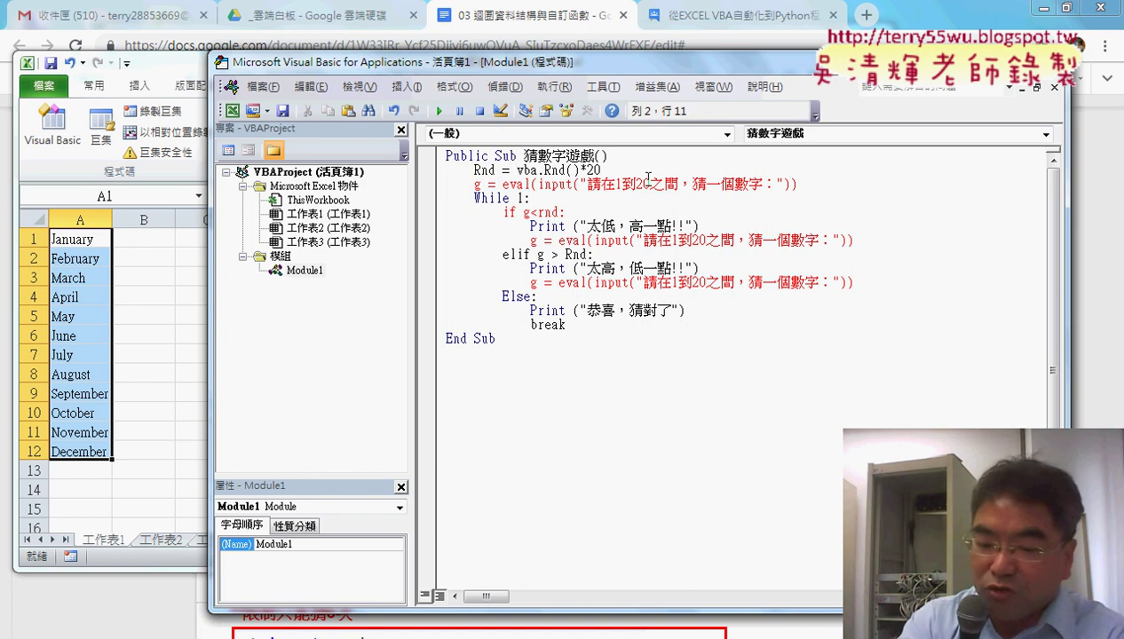
type("int")
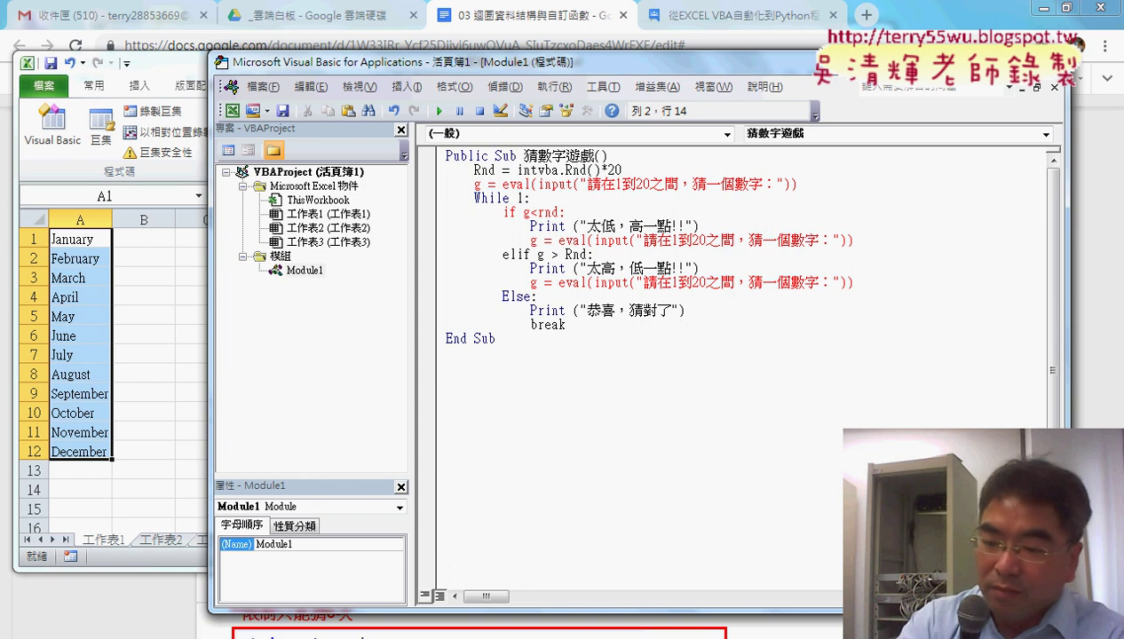
type("(")
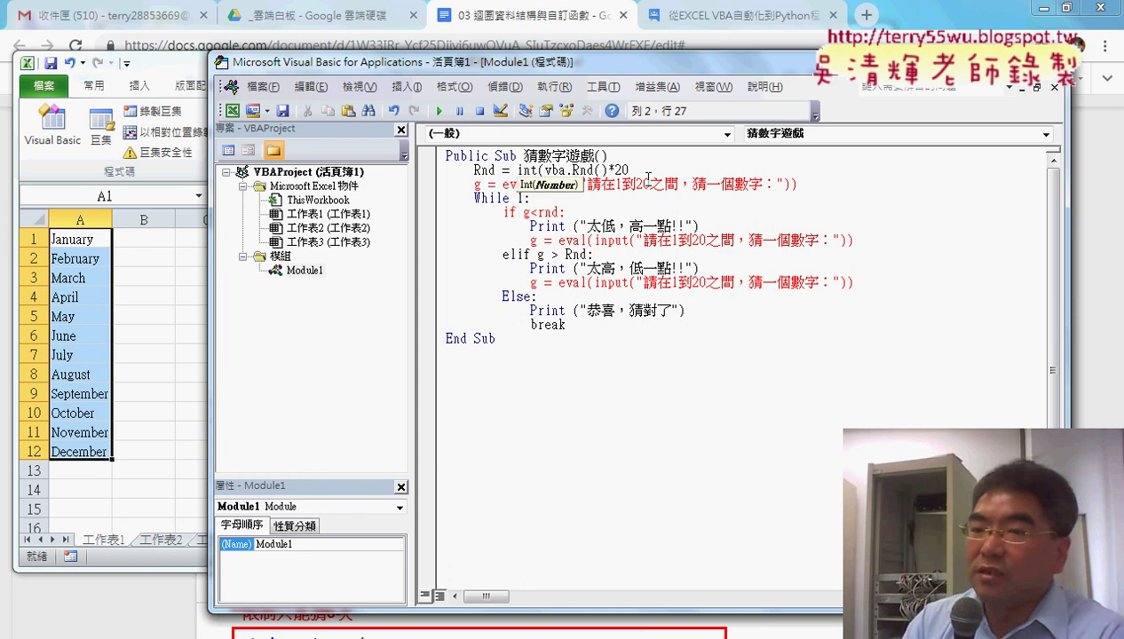
key("End")
type(")")
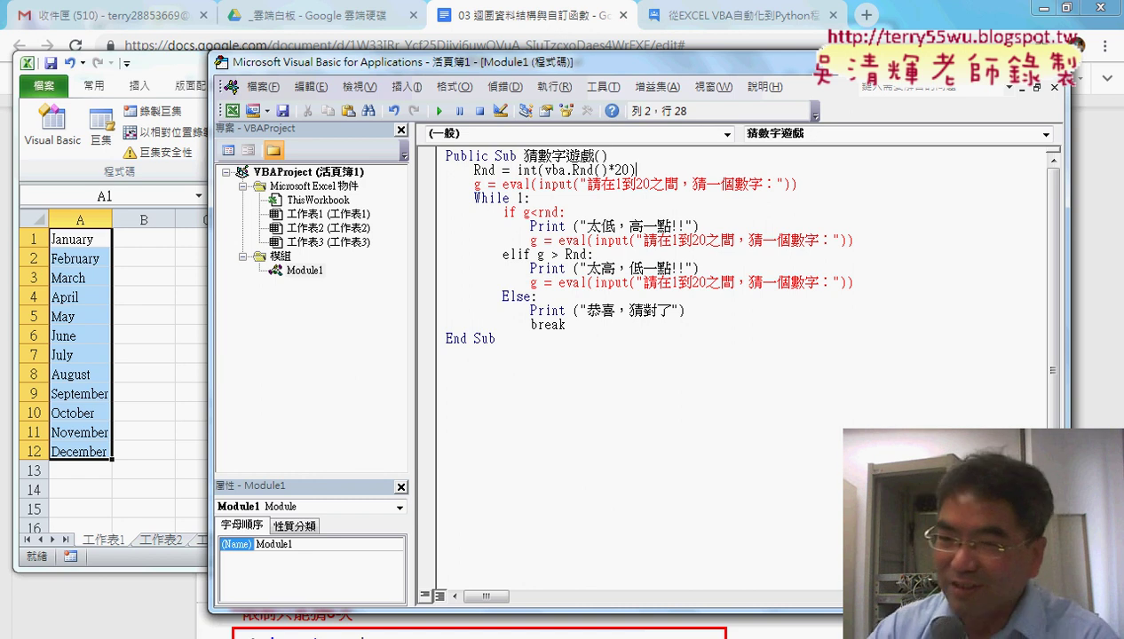
type("+1")
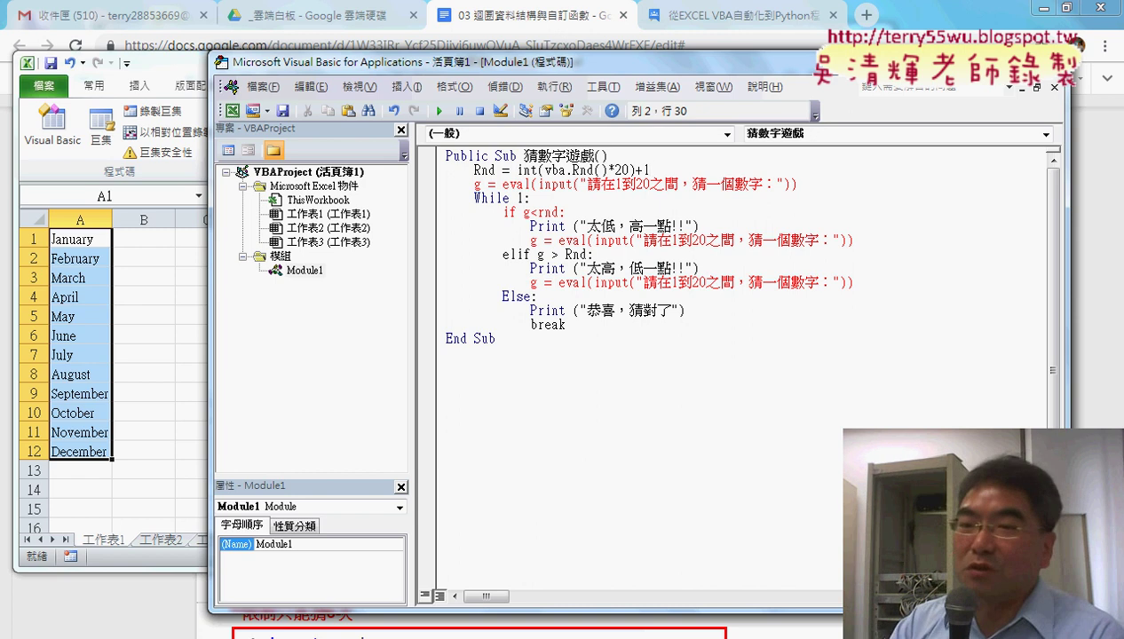
left_click(659, 311)
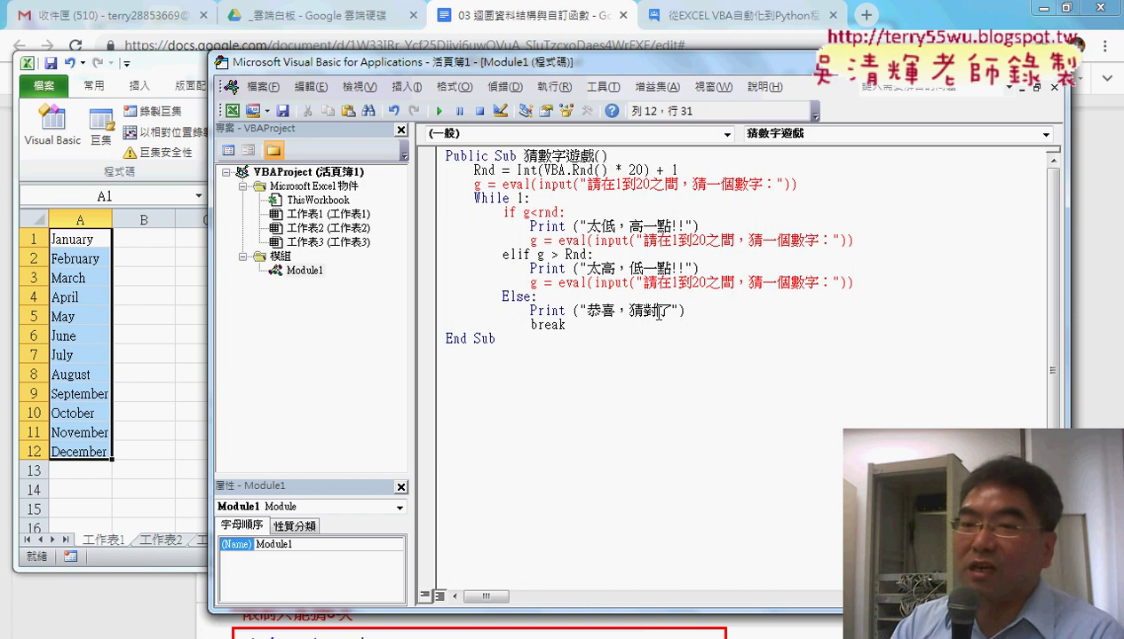
left_click(575, 184)
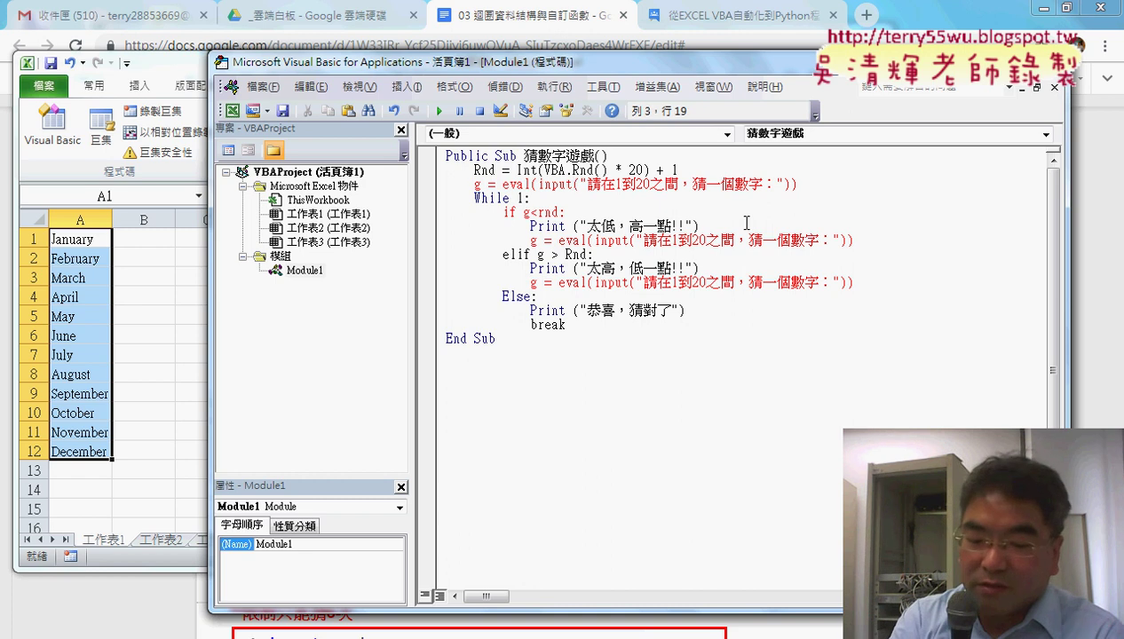
Change line 3 to g = InputBox("請在1到20之間，猜一個數字："), removing the eval( wrapper
type("box")
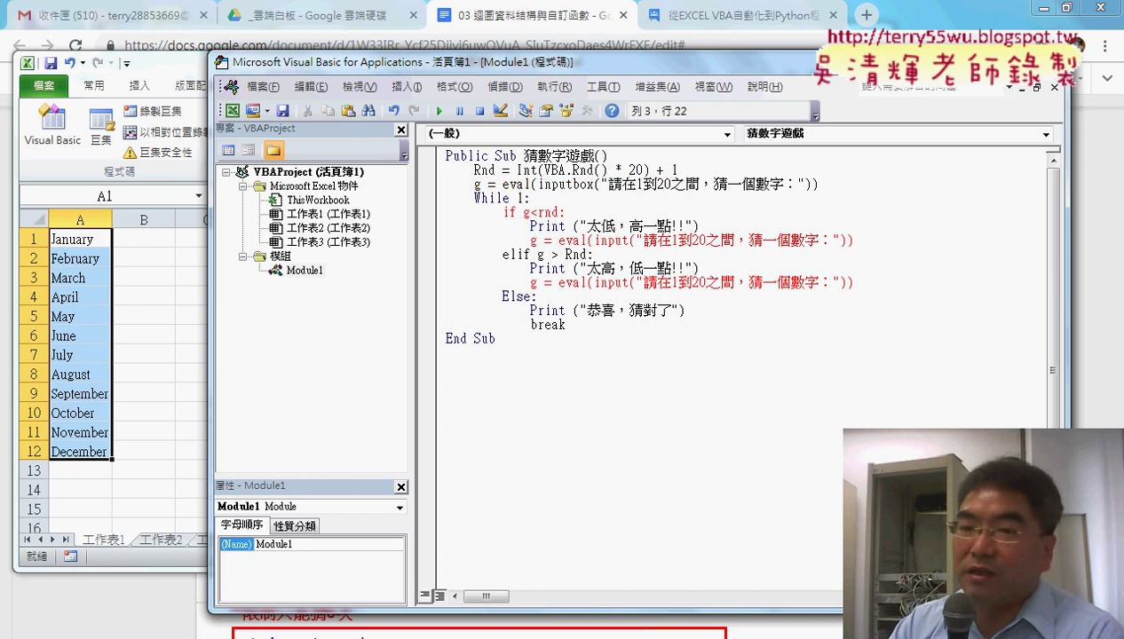
left_click_drag(537, 184, 503, 184)
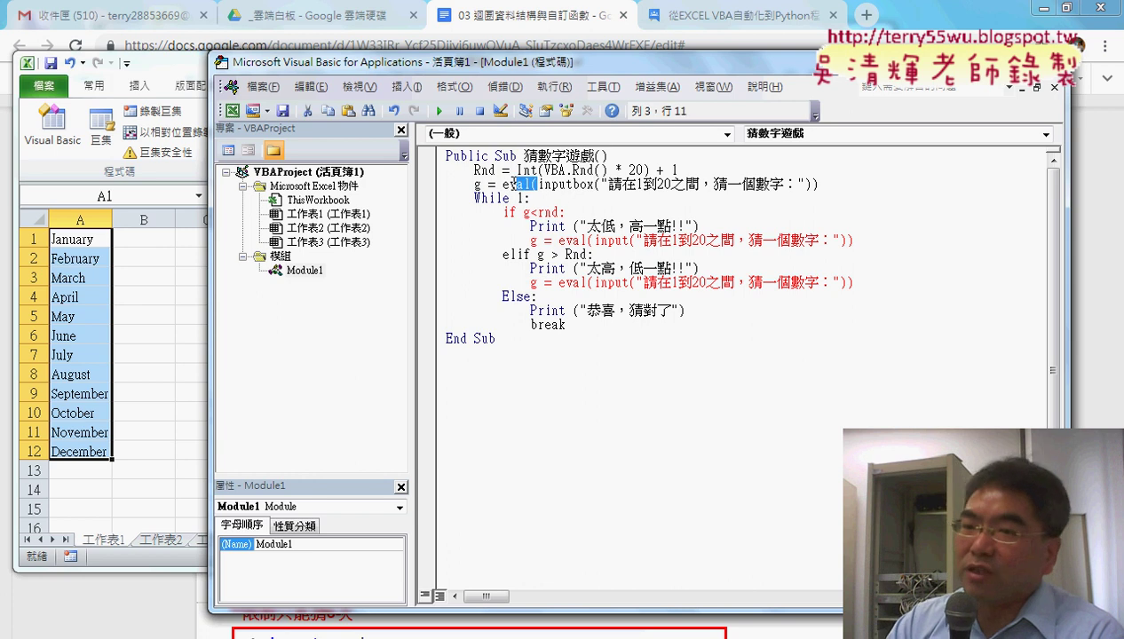
key("Delete")
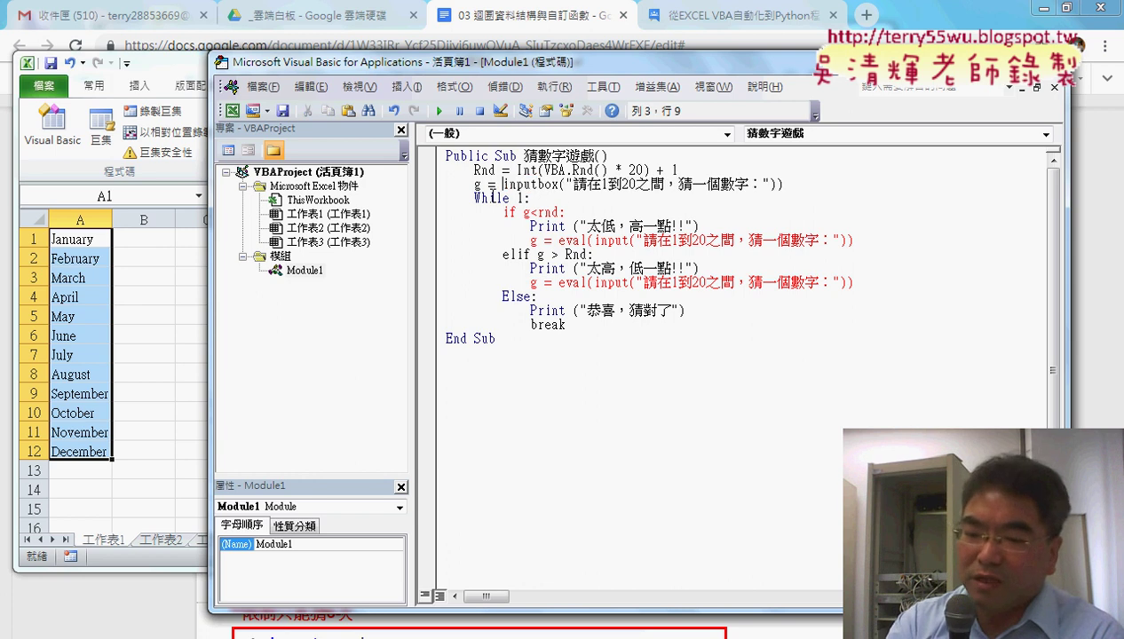
key("End")
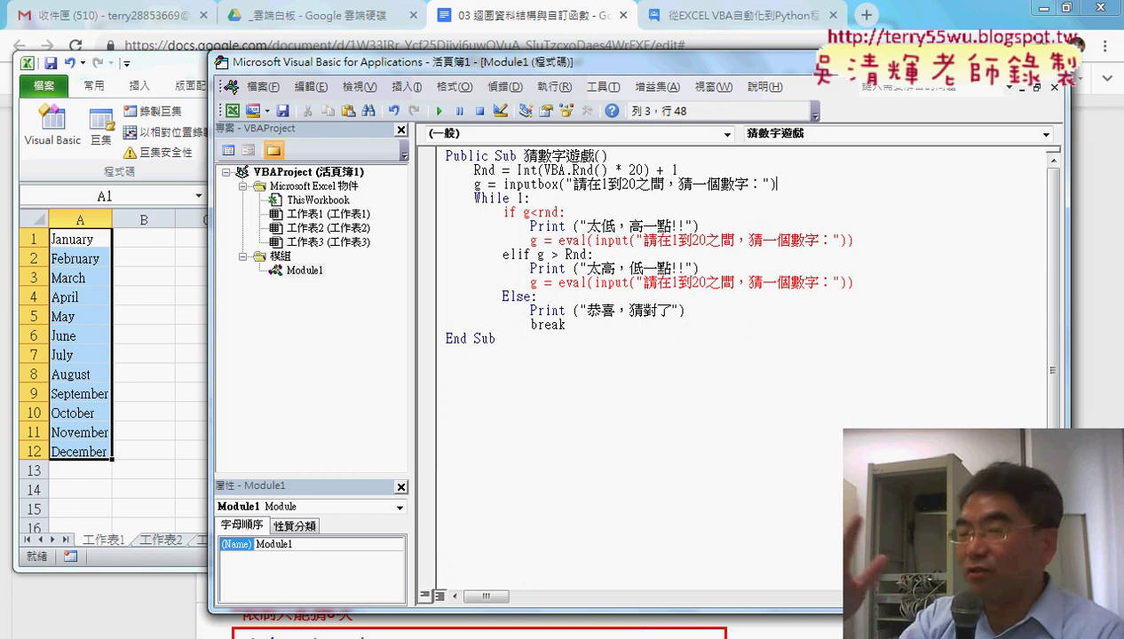
left_click(480, 359)
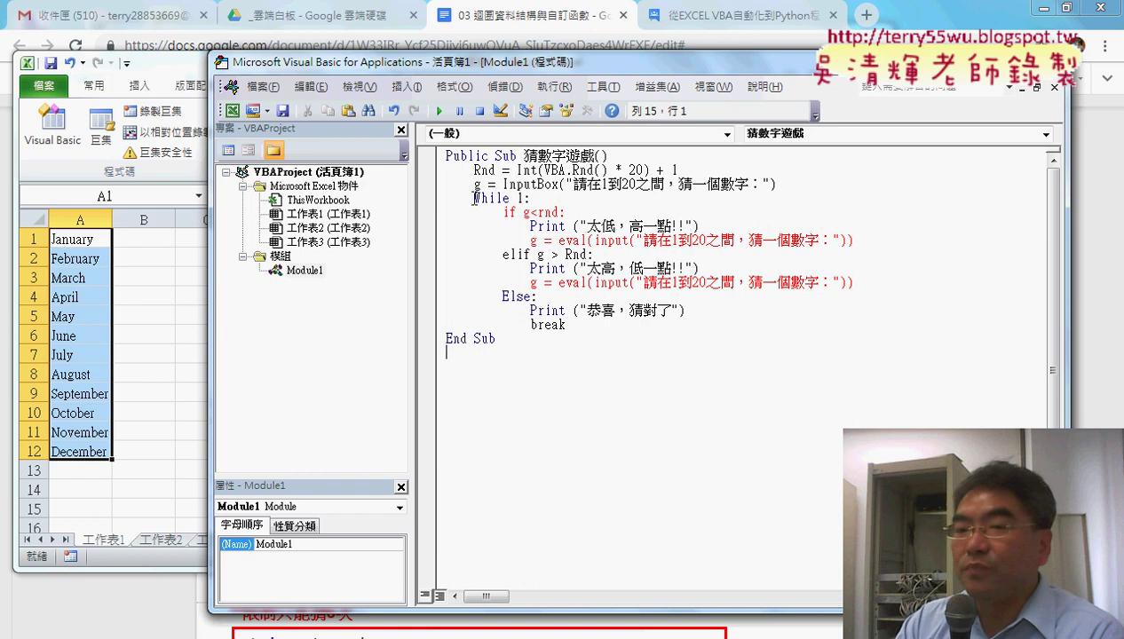
Change the Python While 1: line to Do While 1, dismissing the compile error
left_click_drag(473, 197, 533, 198)
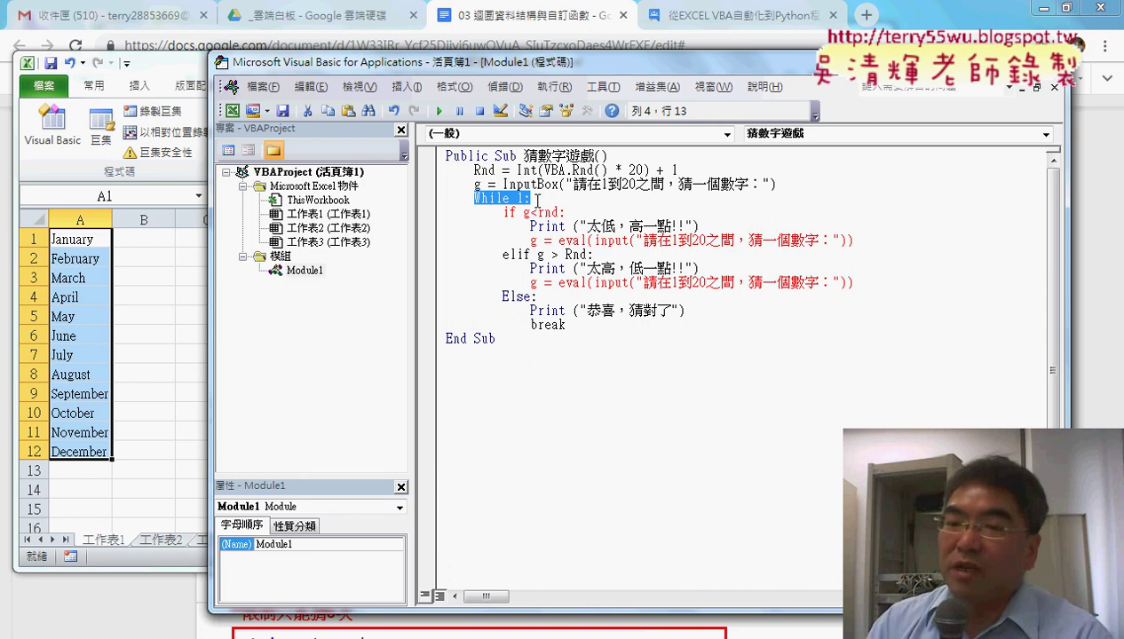
left_click(541, 200)
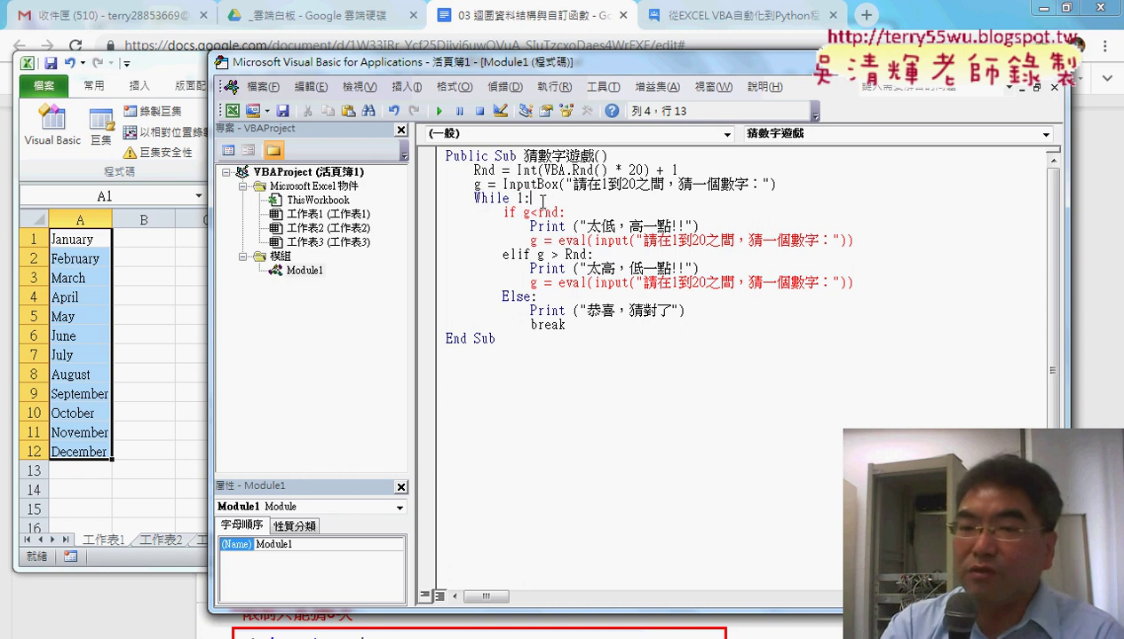
left_click(504, 197)
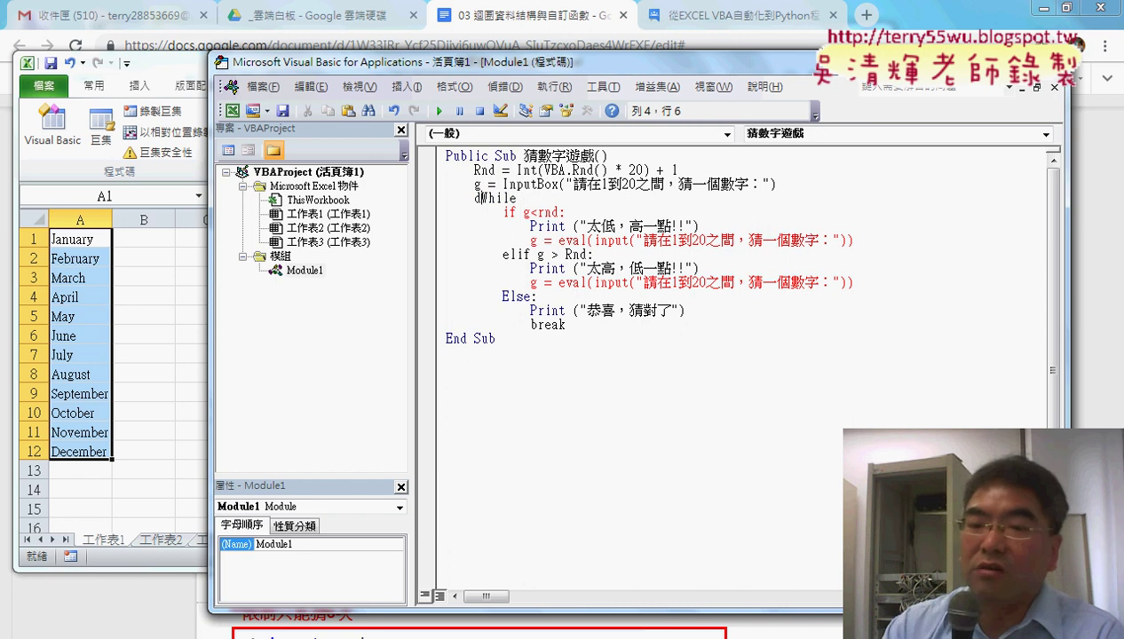
type("do")
left_click(646, 333)
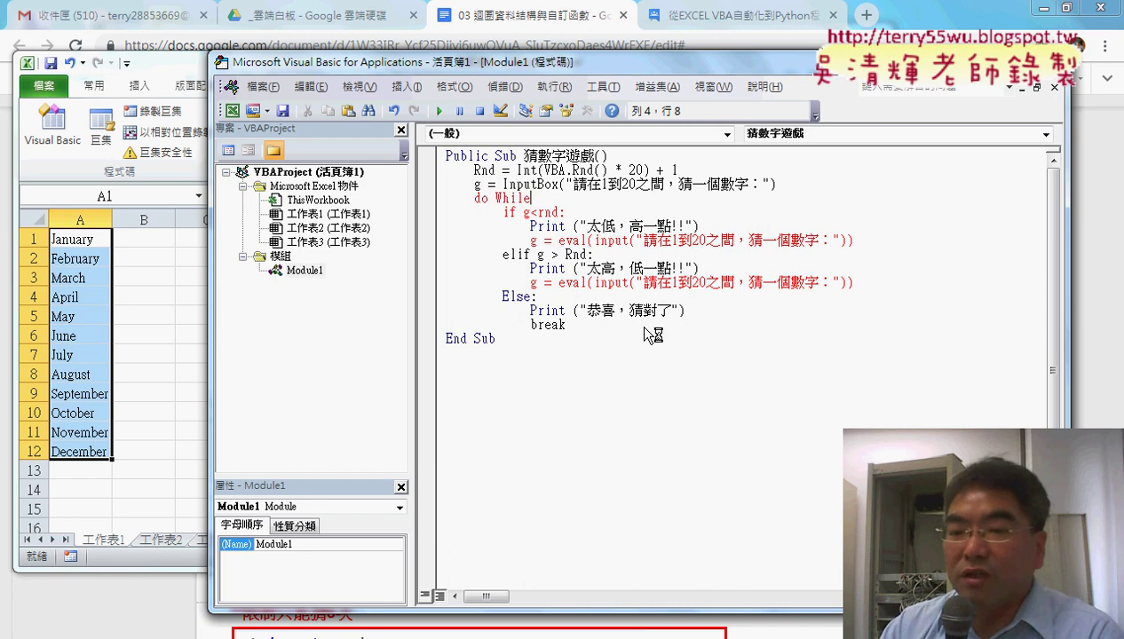
left_click(559, 397)
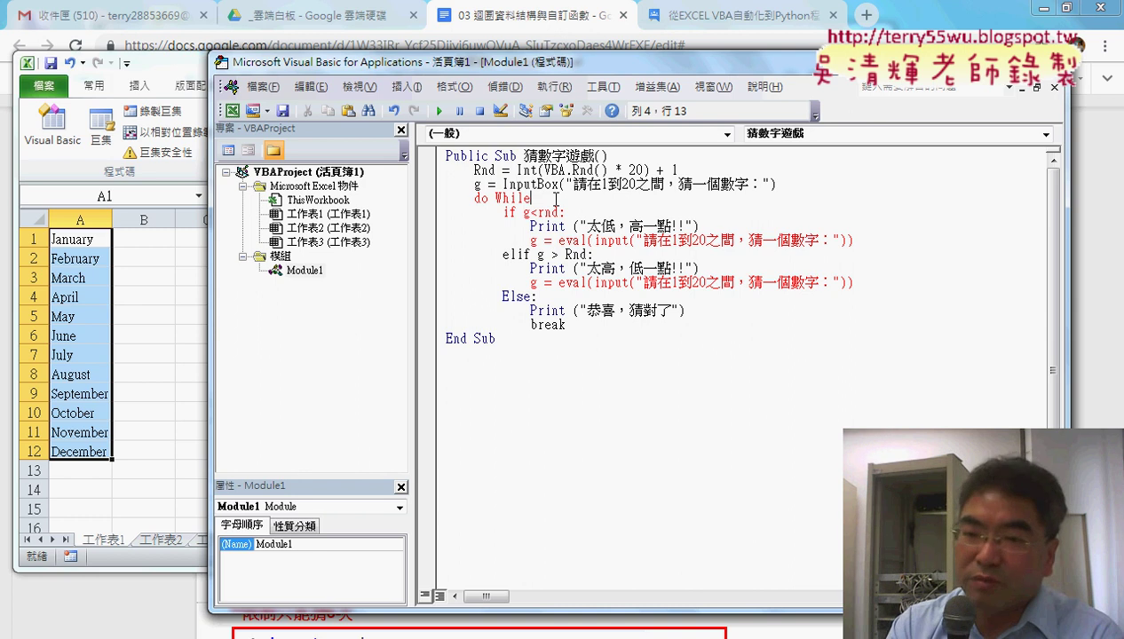
type(" 1")
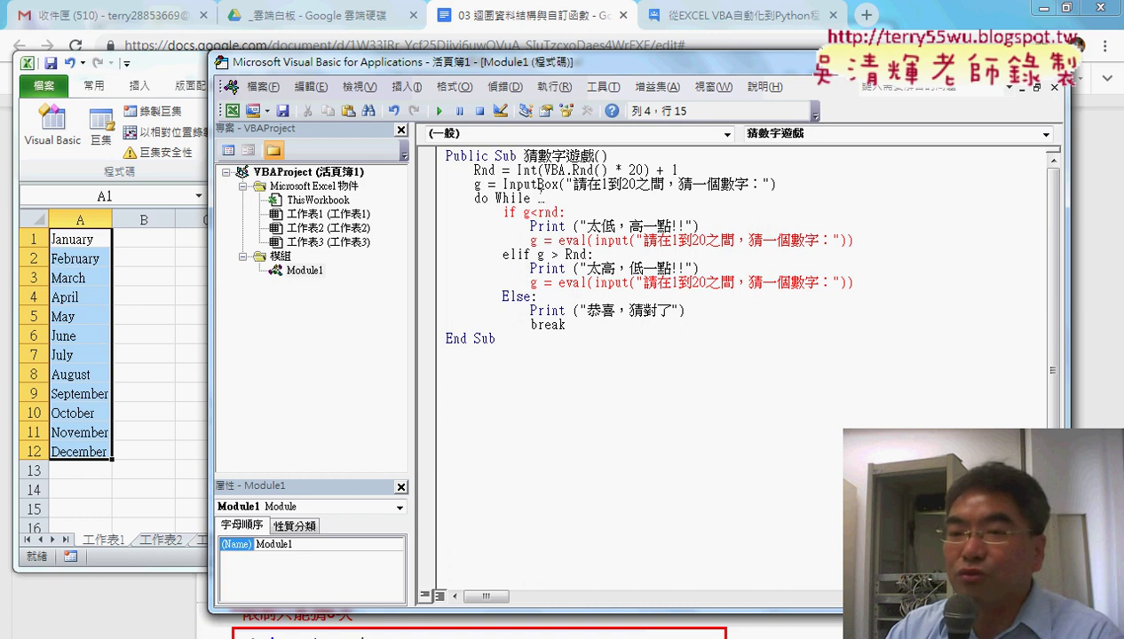
double_click(539, 197)
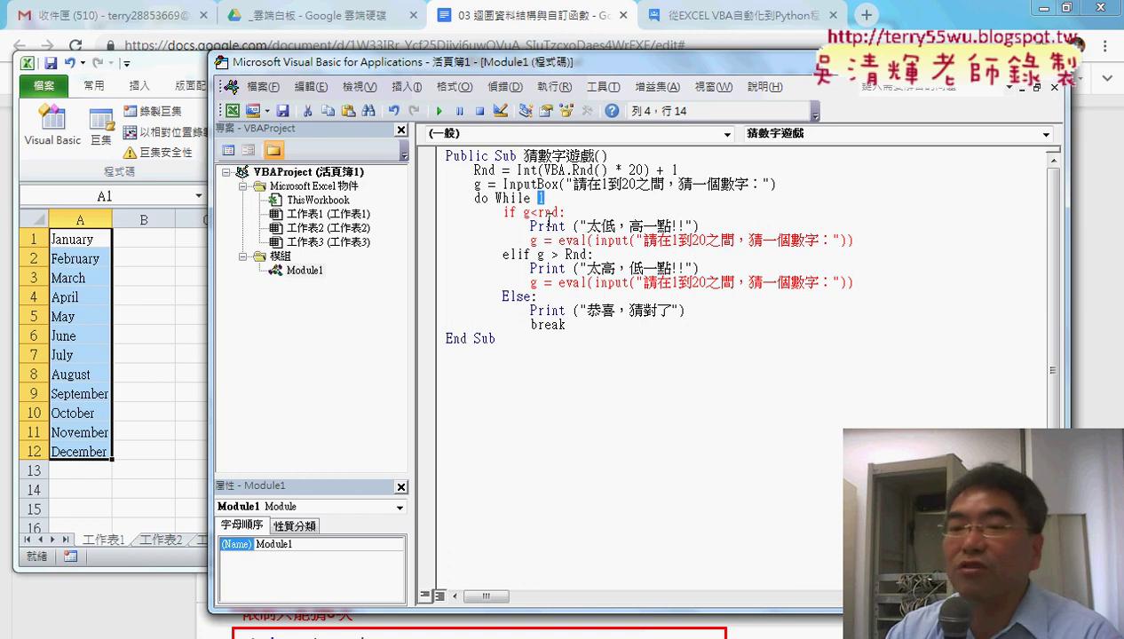
Add a Loop line below break, just above End Sub
left_click(580, 326)
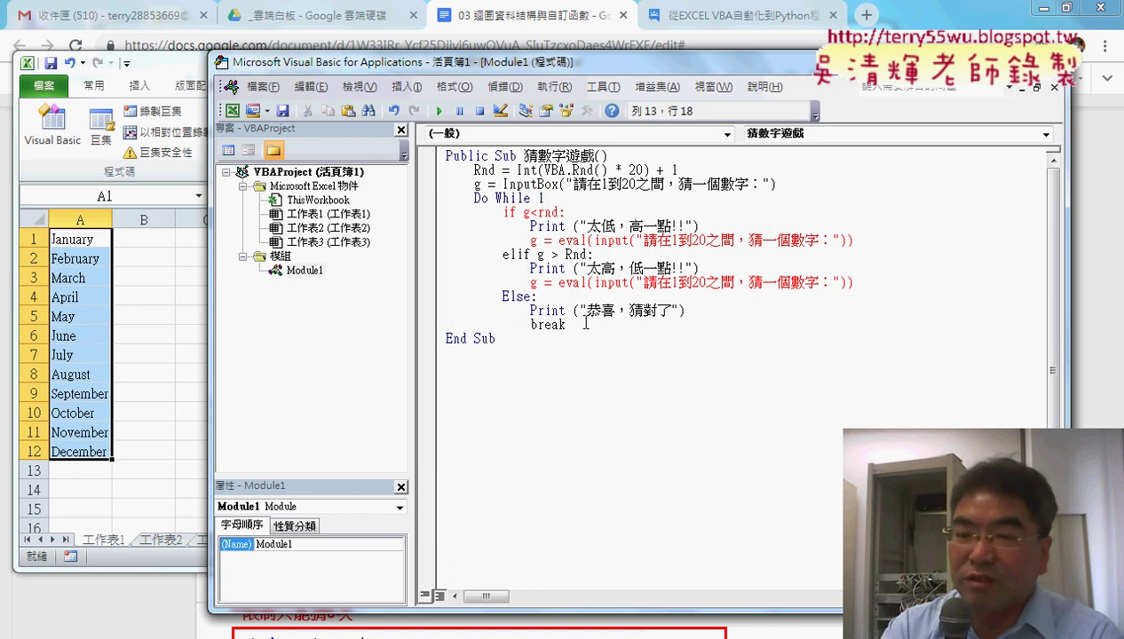
key("Return")
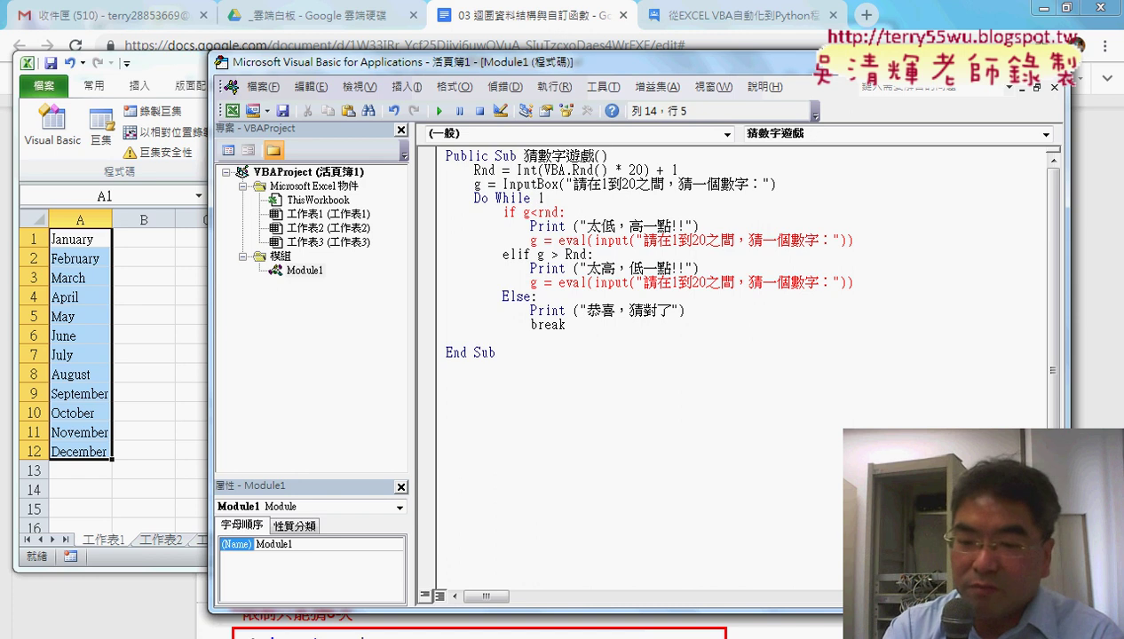
type("loop")
left_click(497, 353)
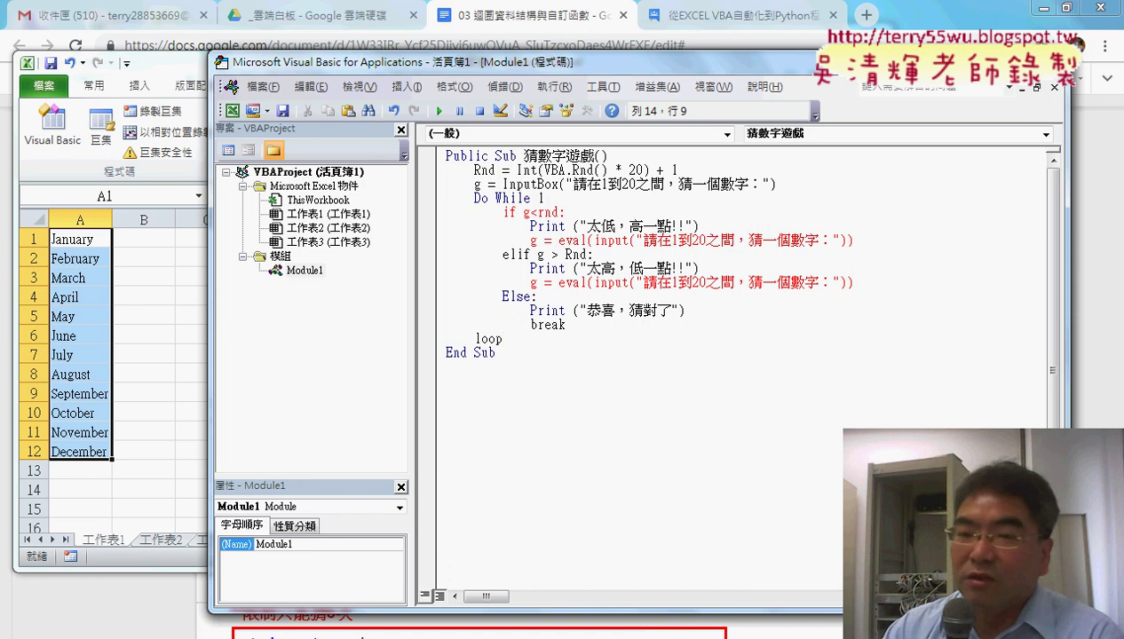
Highlight the While 1 condition and the 1 in the Do While line
left_click(516, 202)
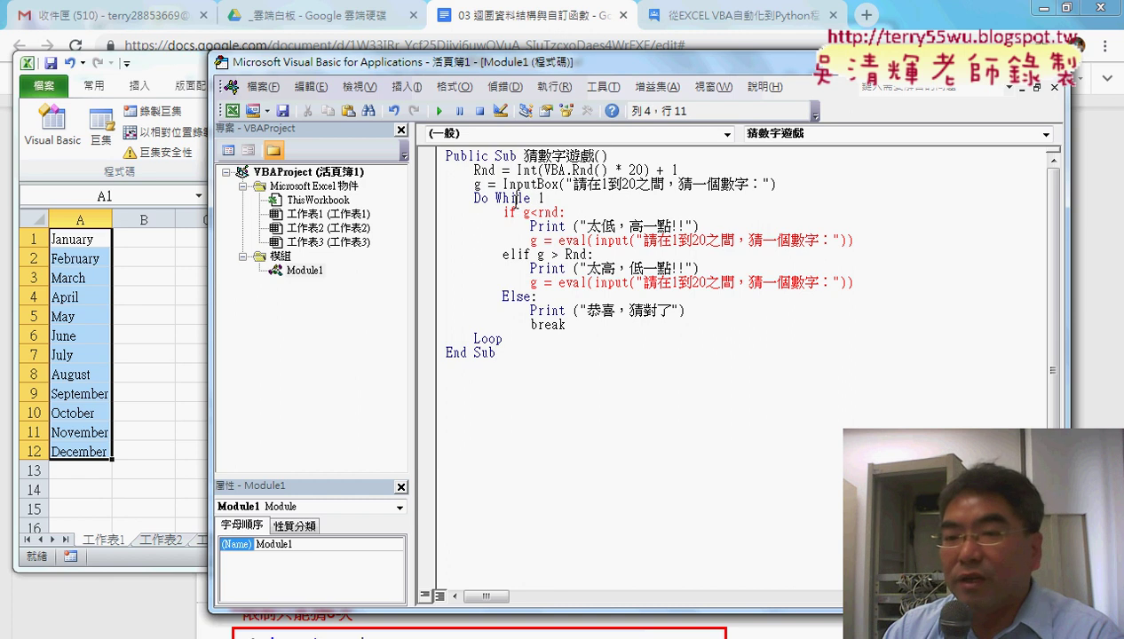
left_click_drag(546, 201, 490, 204)
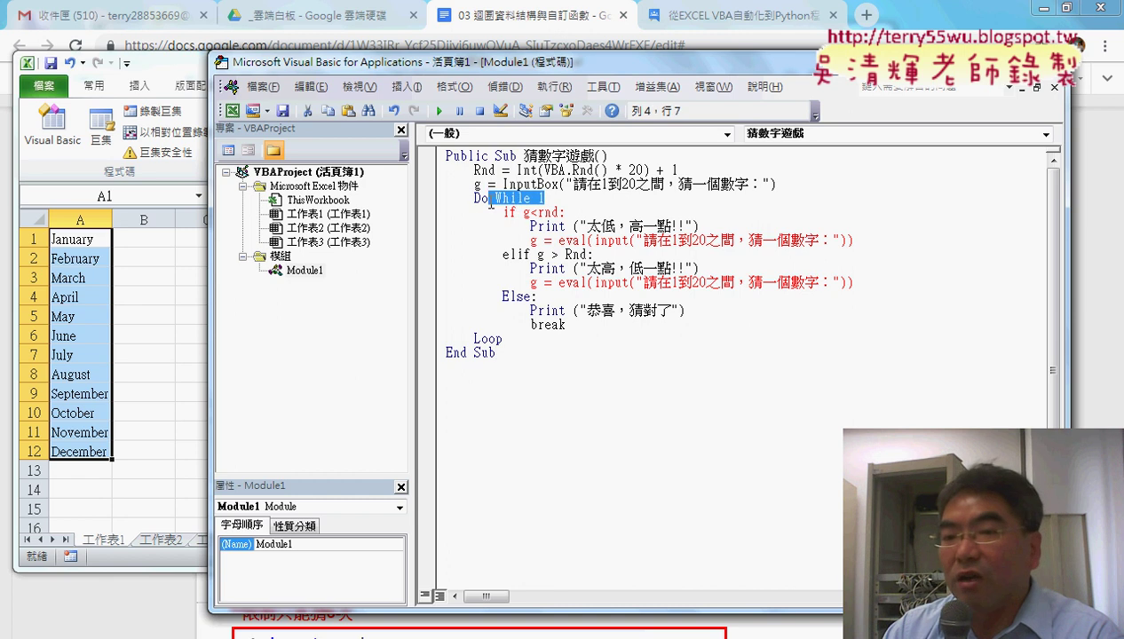
left_click(546, 199)
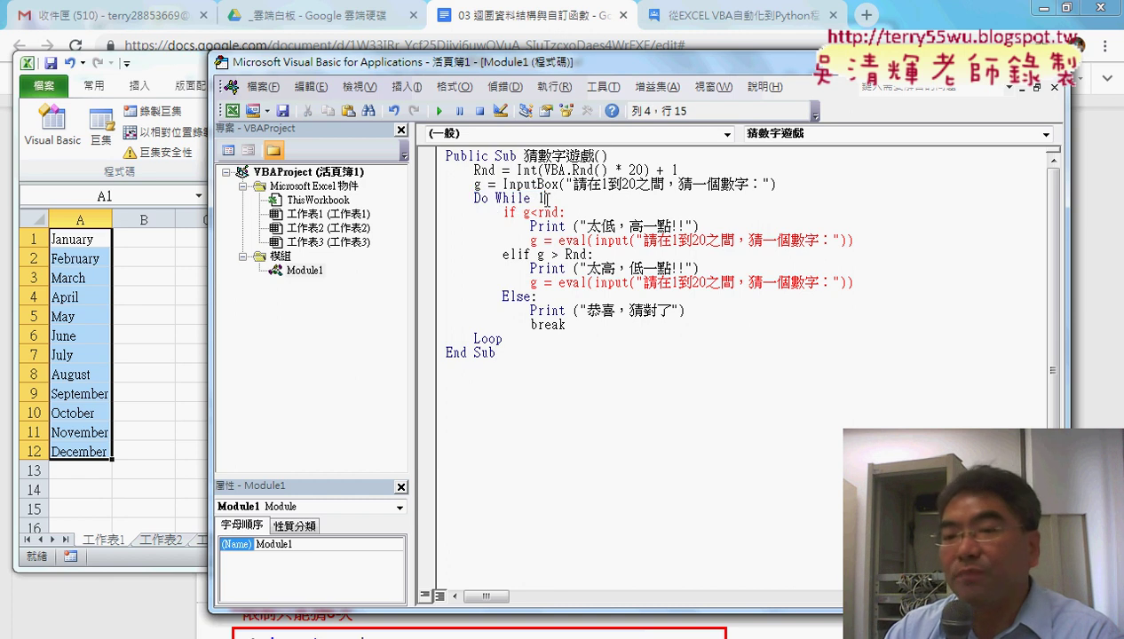
left_click_drag(546, 199, 536, 199)
left_click(488, 342)
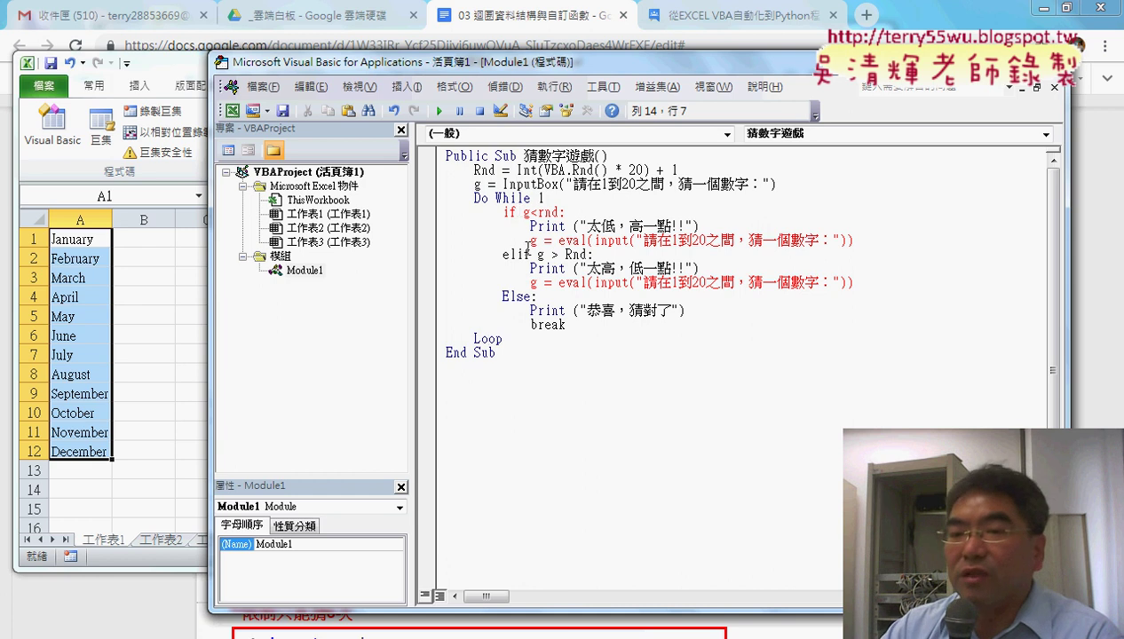
Change the first condition's trailing colon to Then, making it If g < Rnd Then
double_click(562, 213)
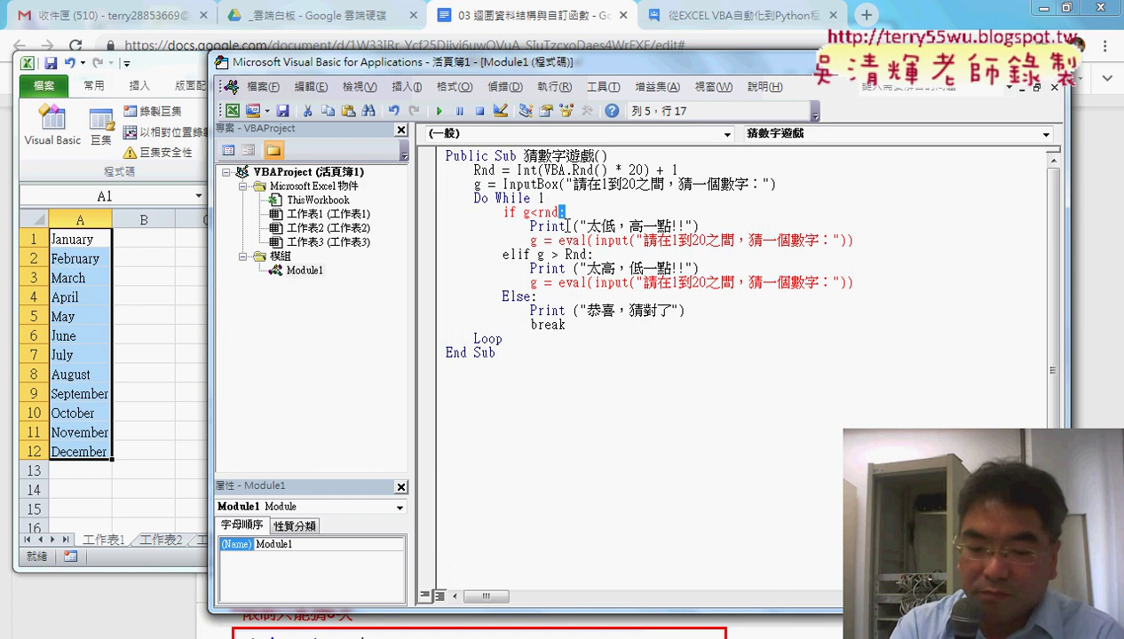
type("then")
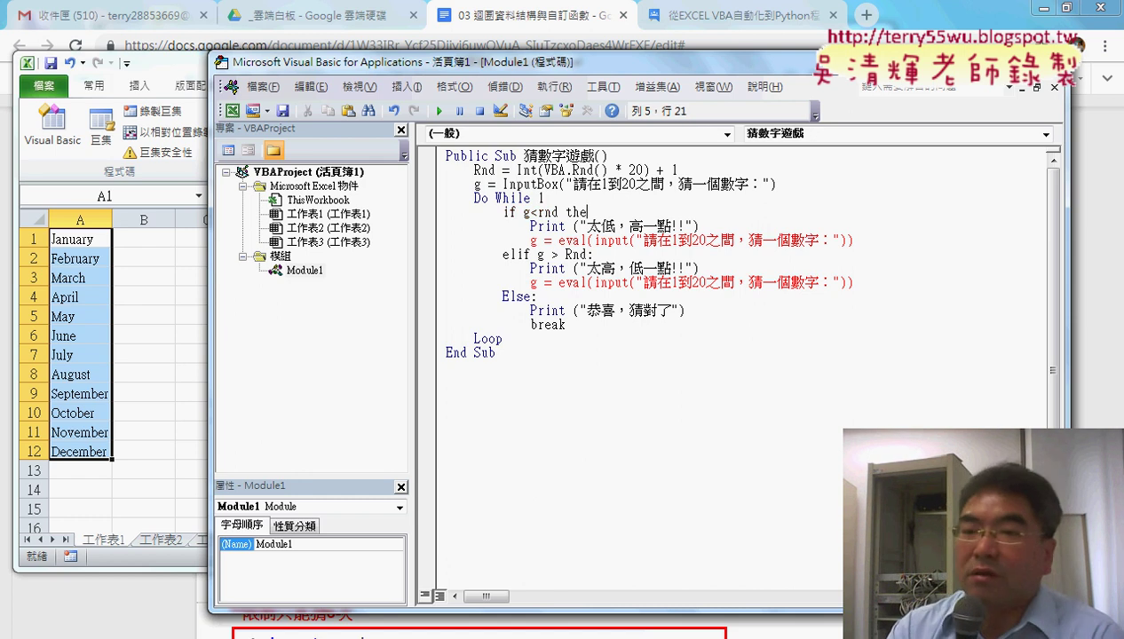
left_click(594, 227)
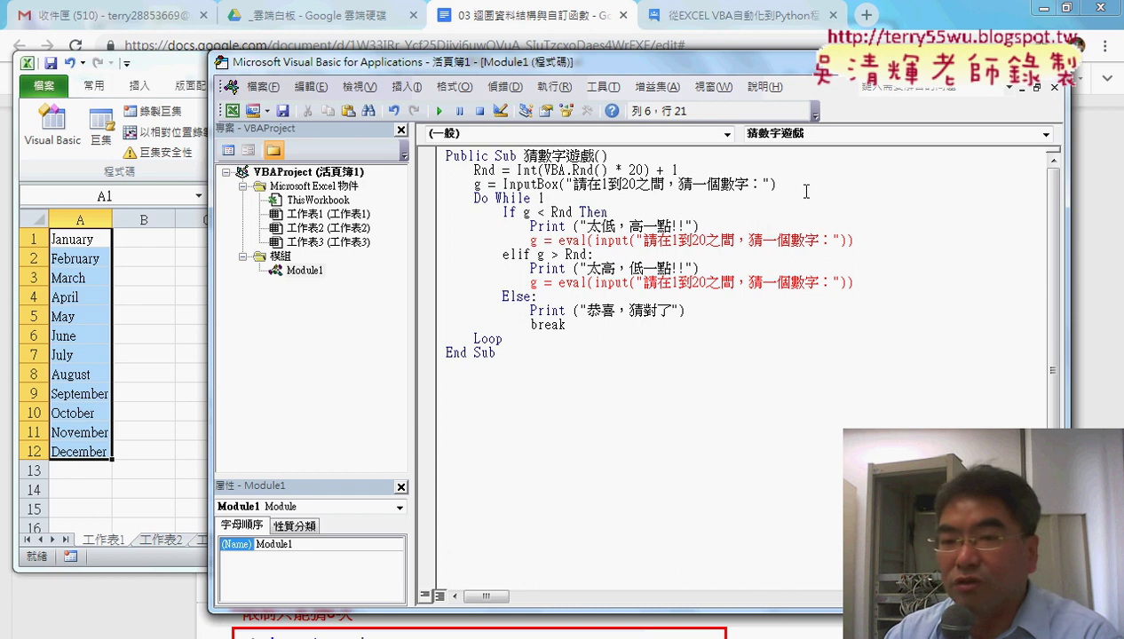
Replace both eval(input(...)) re-prompt lines with g = InputBox("請在1到20之間，猜一個數字：")
left_click_drag(777, 184, 472, 183)
key("ctrl+c")
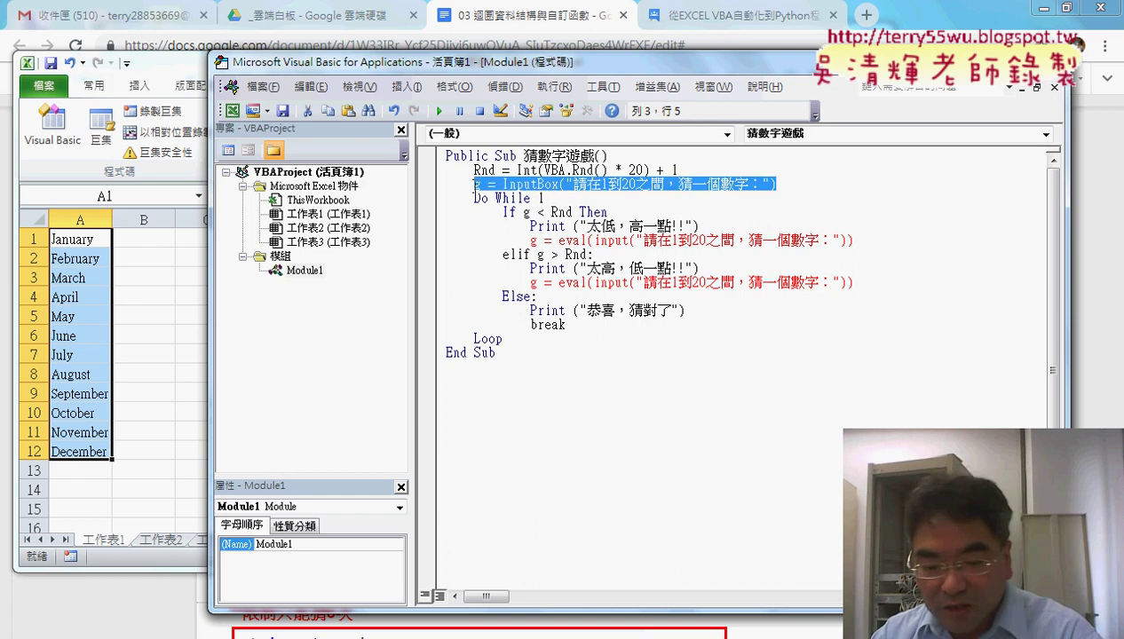
left_click_drag(869, 247, 531, 244)
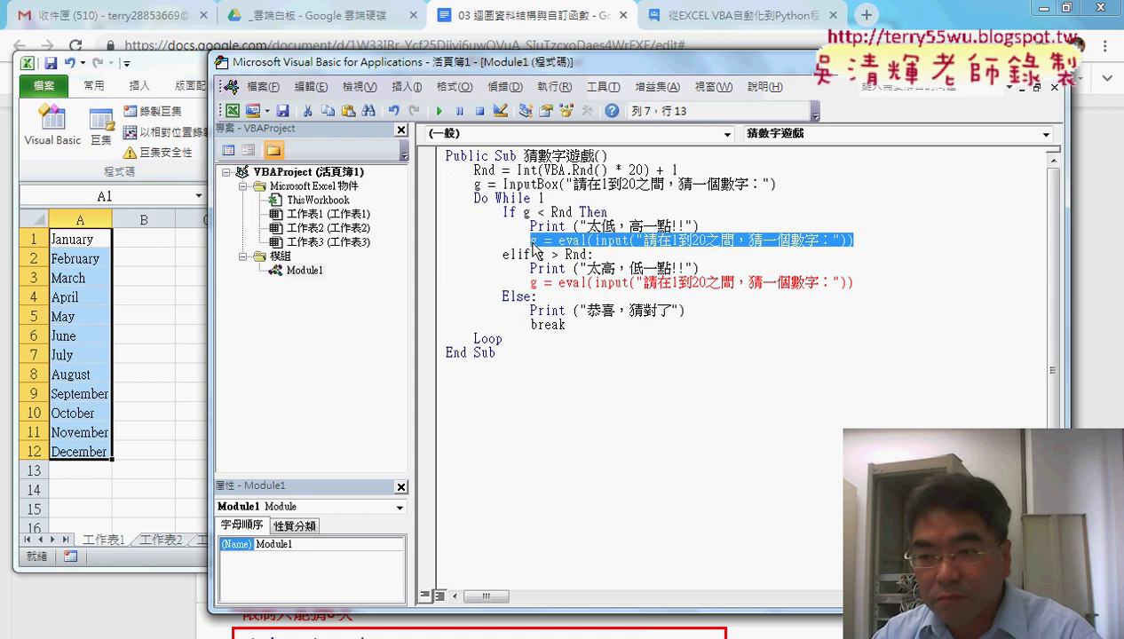
key("ctrl+v")
left_click_drag(852, 282, 531, 284)
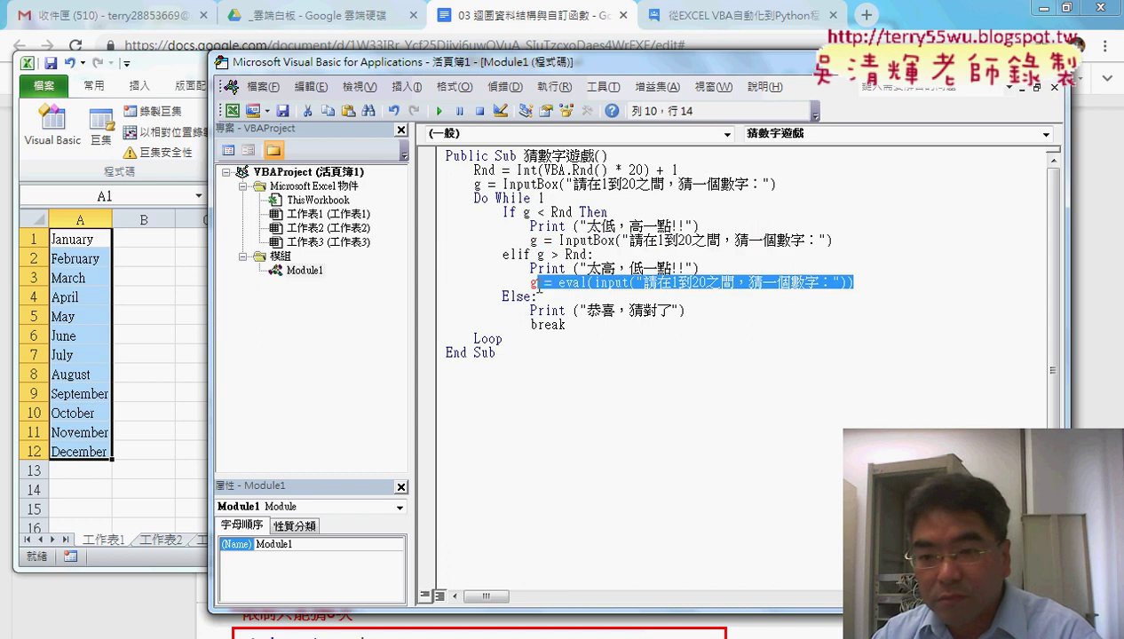
key("ctrl+v")
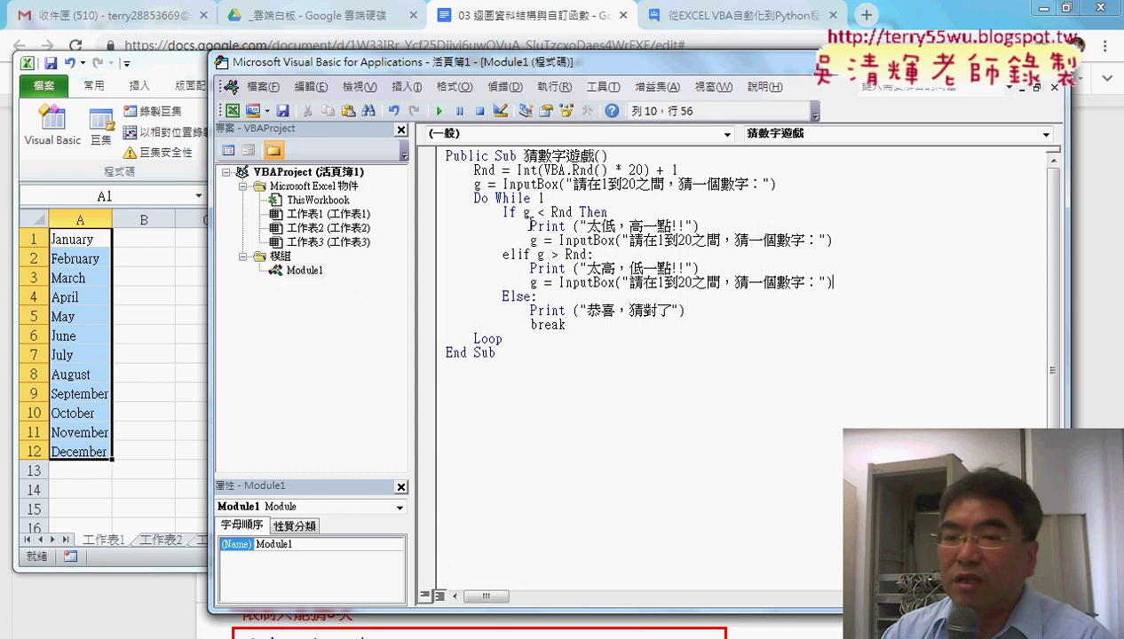
left_click_drag(531, 227, 578, 227)
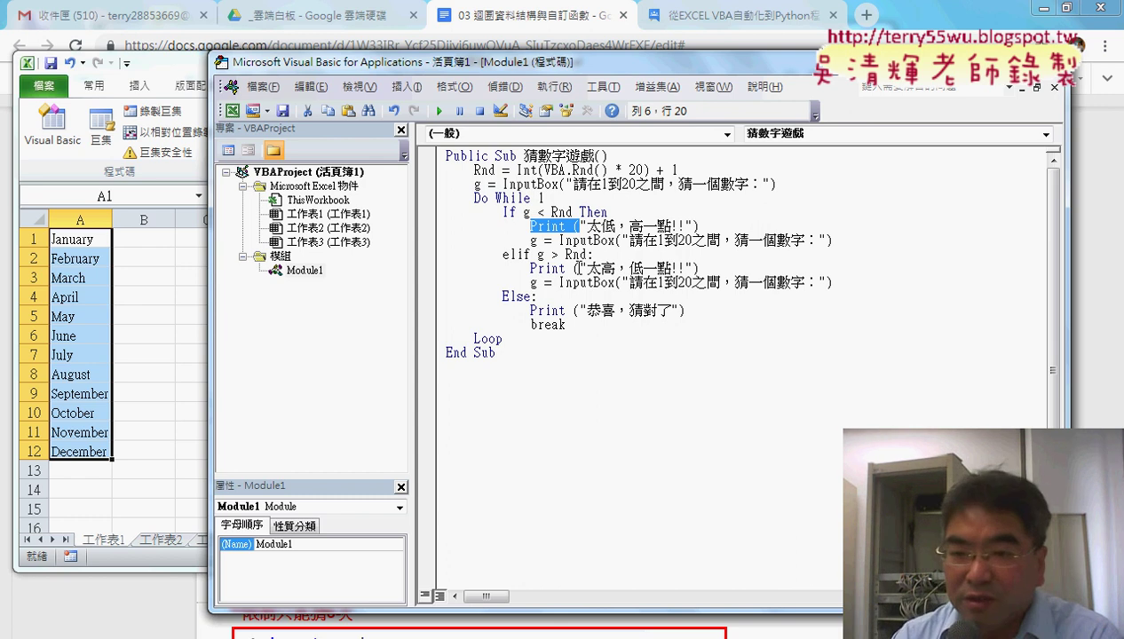
Replace Print with MsgBox on the too-low, too-high and 「恭喜，猜對了」 message lines
left_click(524, 226)
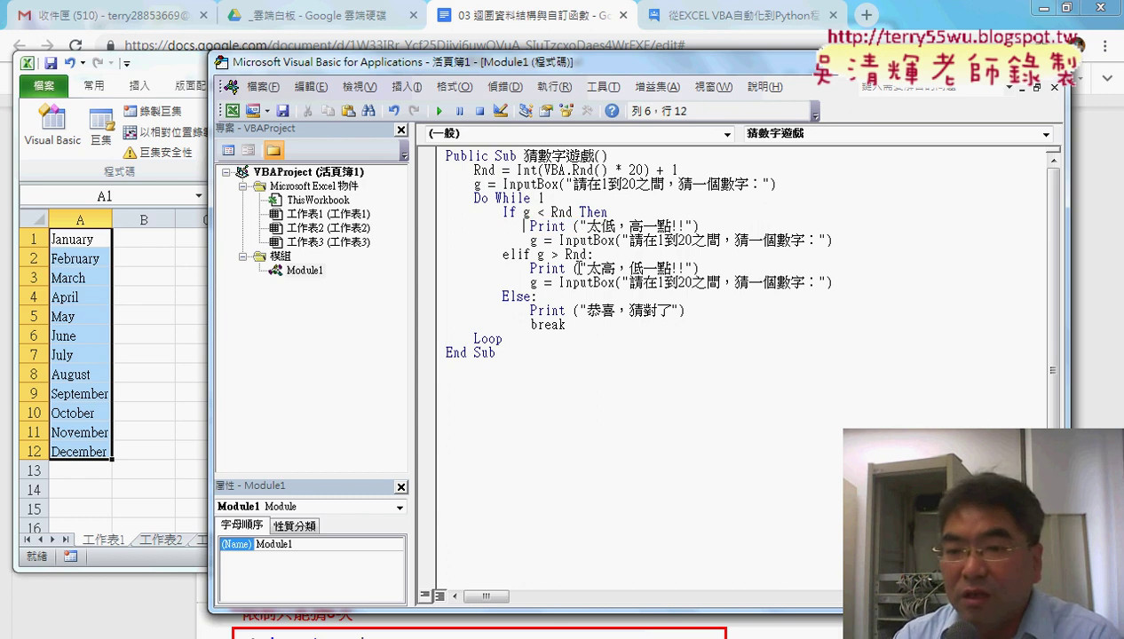
key("Delete")
key("Delete")
key("Delete")
key("Delete")
key("Delete")
key("Delete")
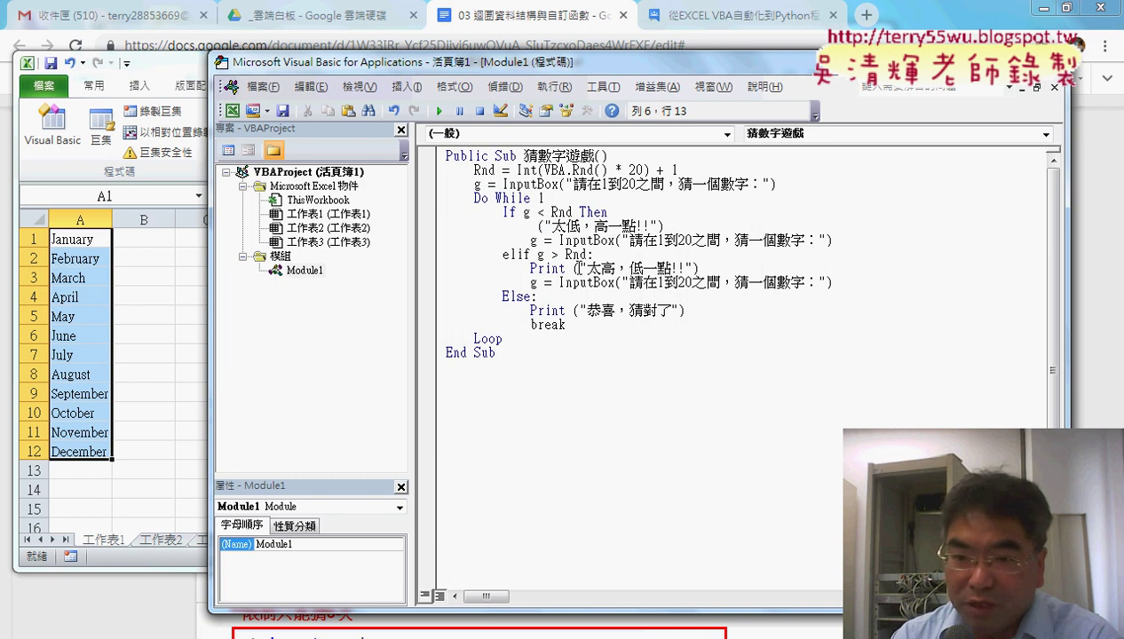
type("ms ")
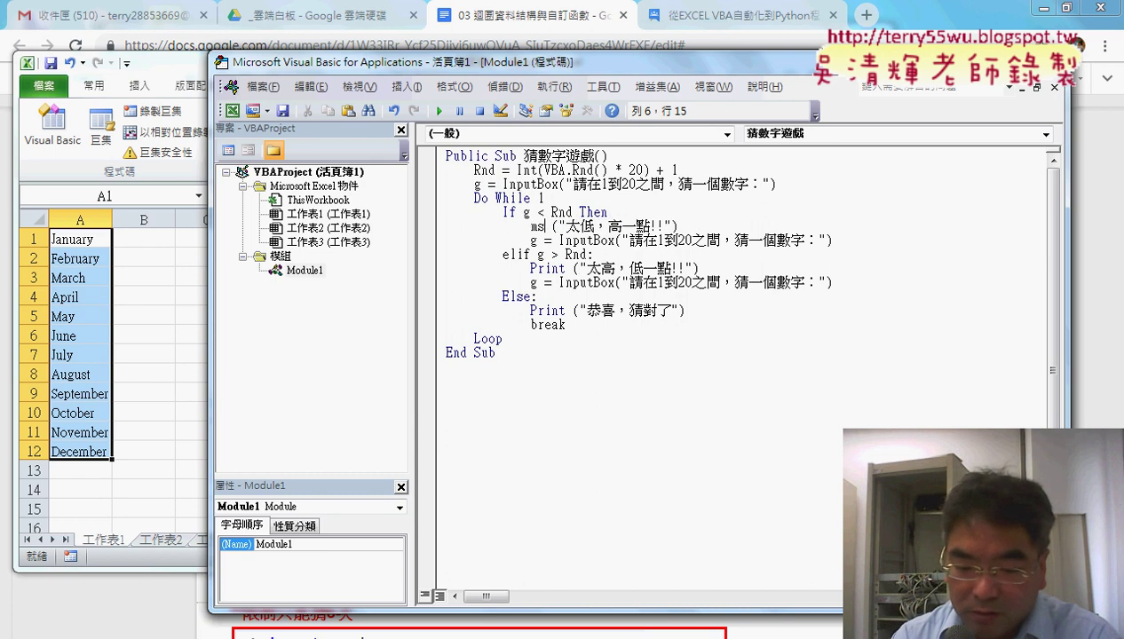
type("g")
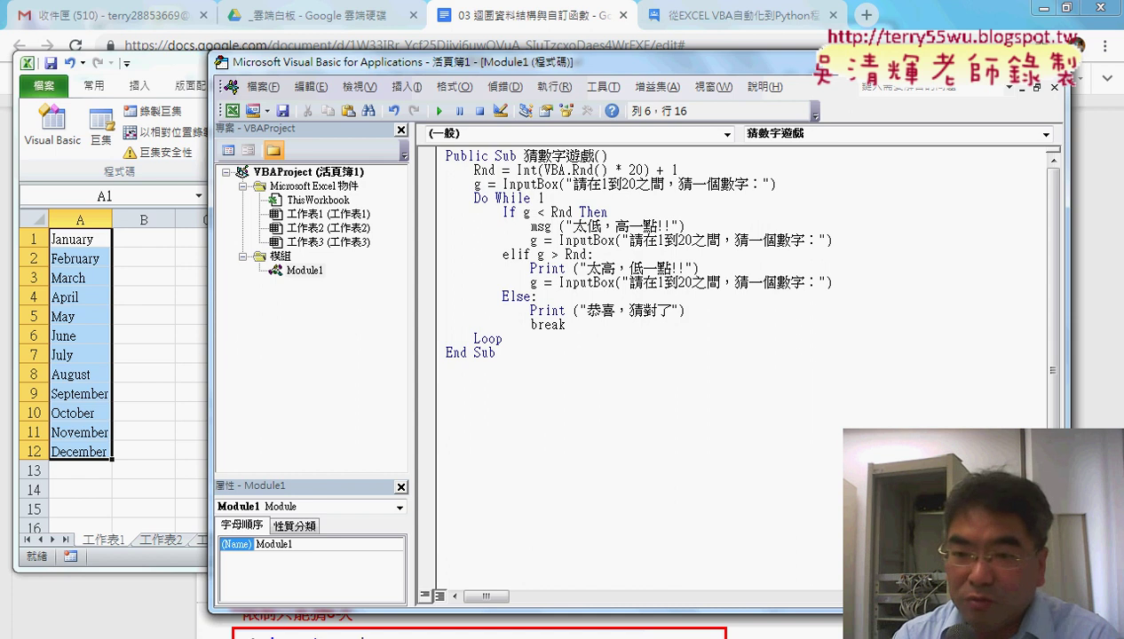
type("bo")
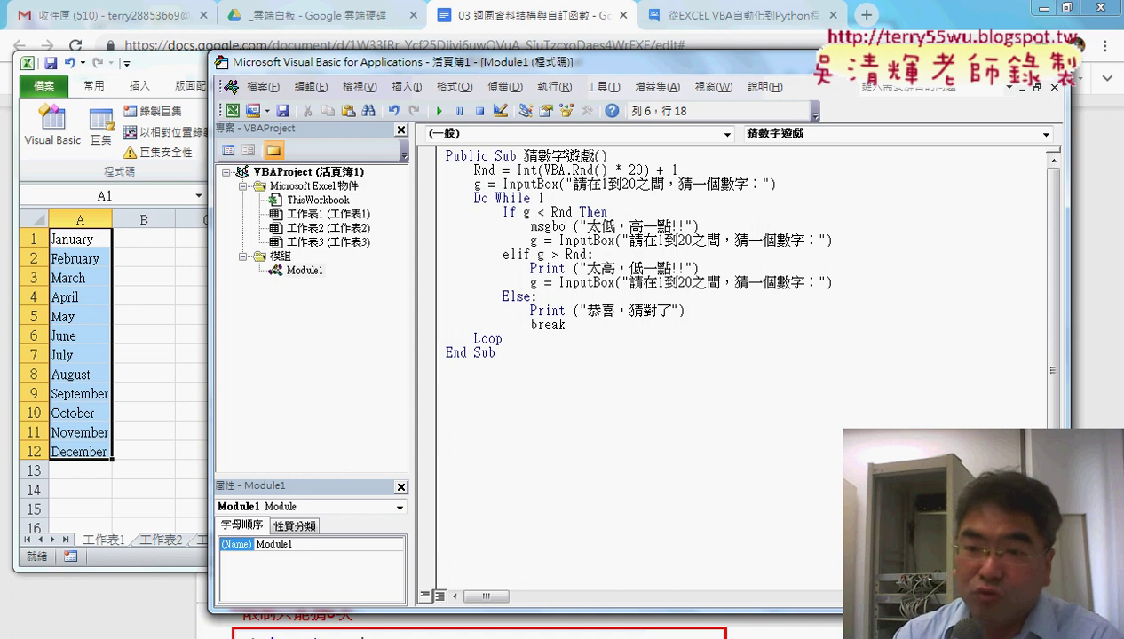
type("x")
key("Down")
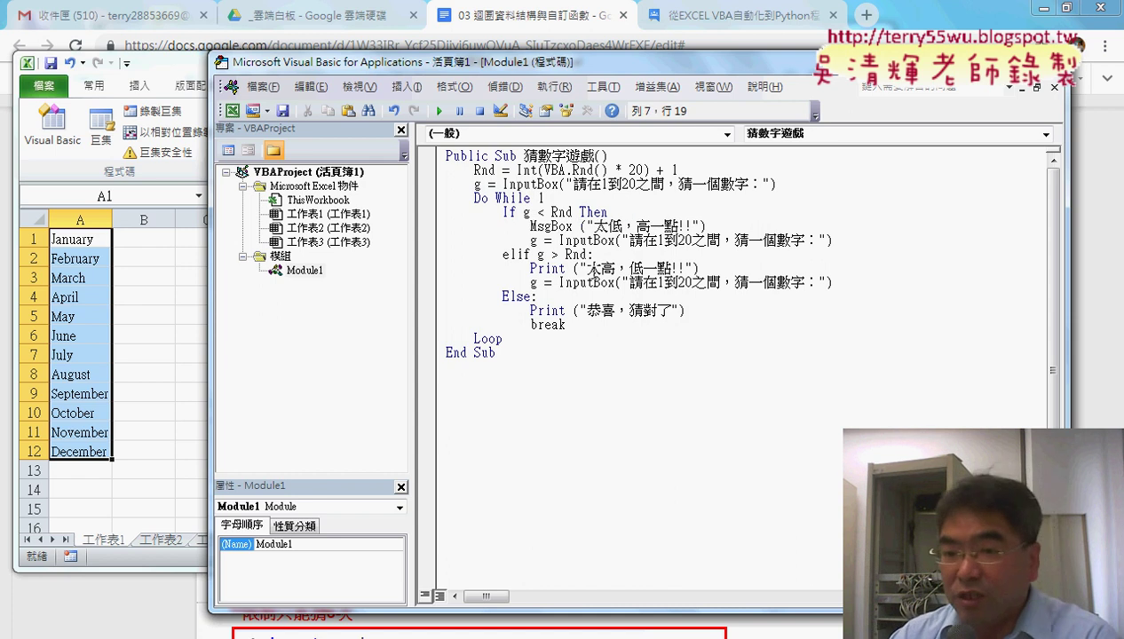
left_click_drag(573, 227, 531, 227)
key("ctrl+c")
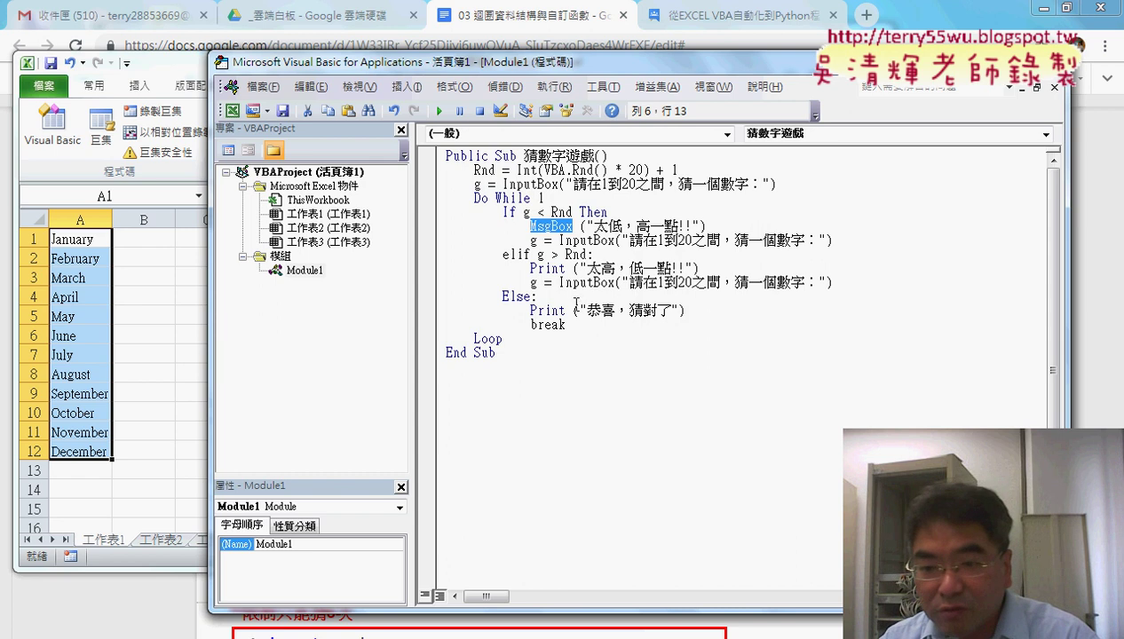
left_click_drag(566, 311, 531, 311)
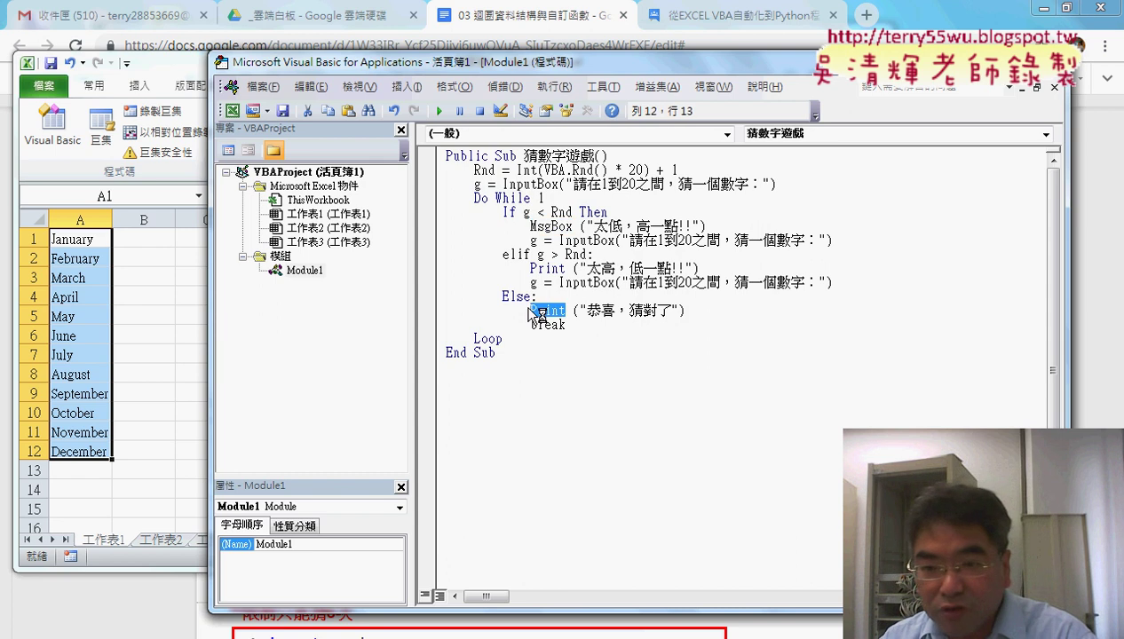
key("ctrl+v")
double_click(565, 269)
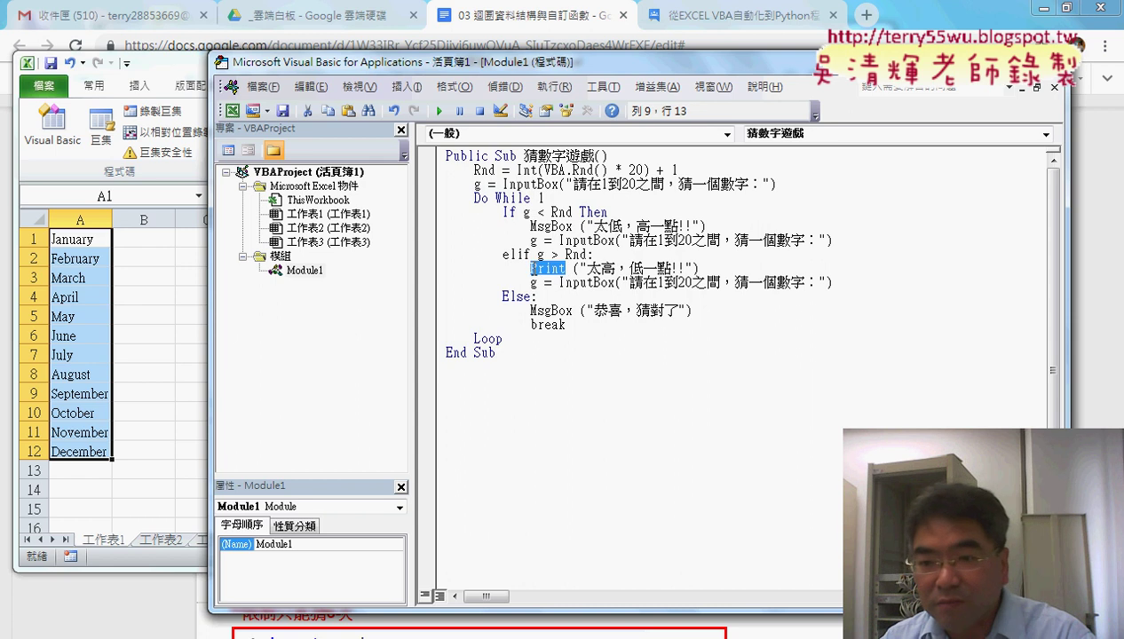
key("ctrl+v")
left_click(706, 372)
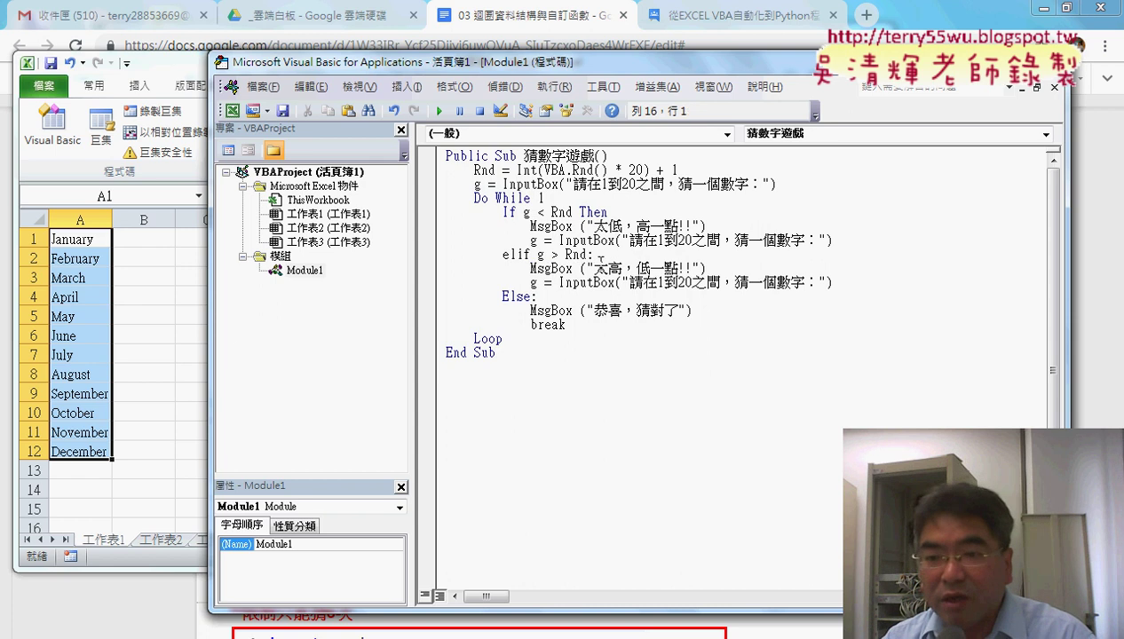
double_click(557, 325)
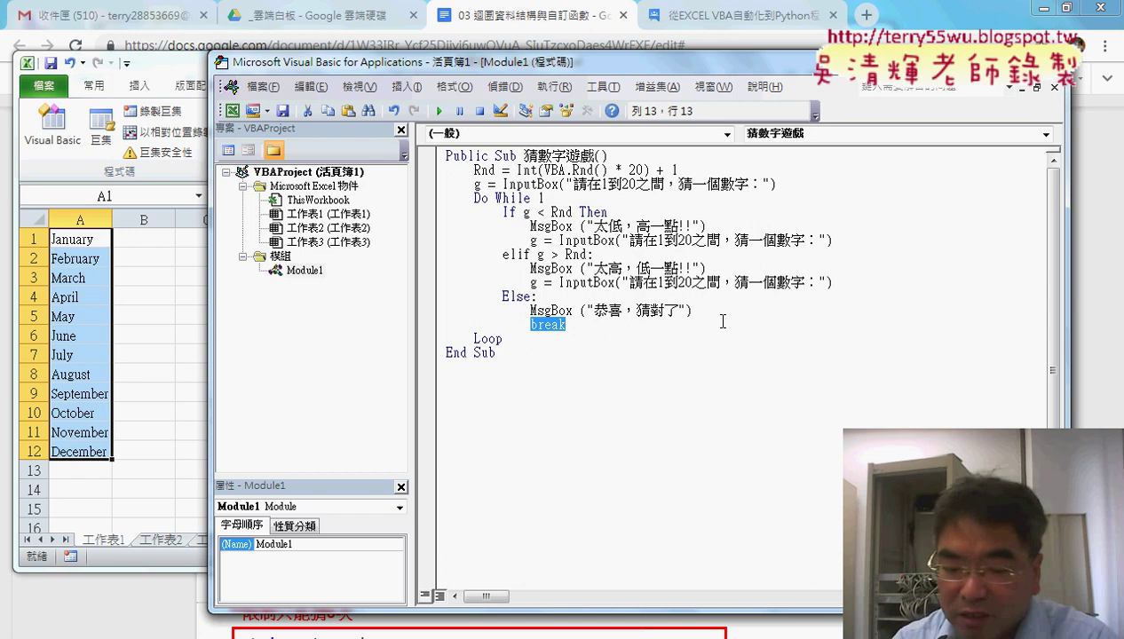
Turn break into Exit Do, aligned under the congratulations MsgBox, with a blank line after
type("e")
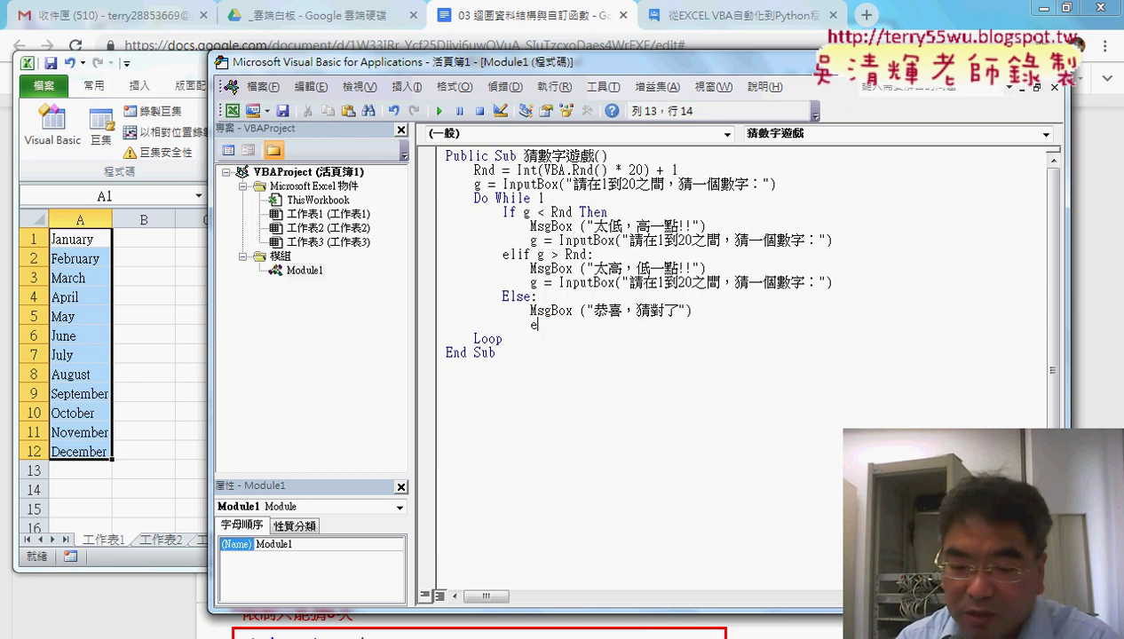
type("xit ")
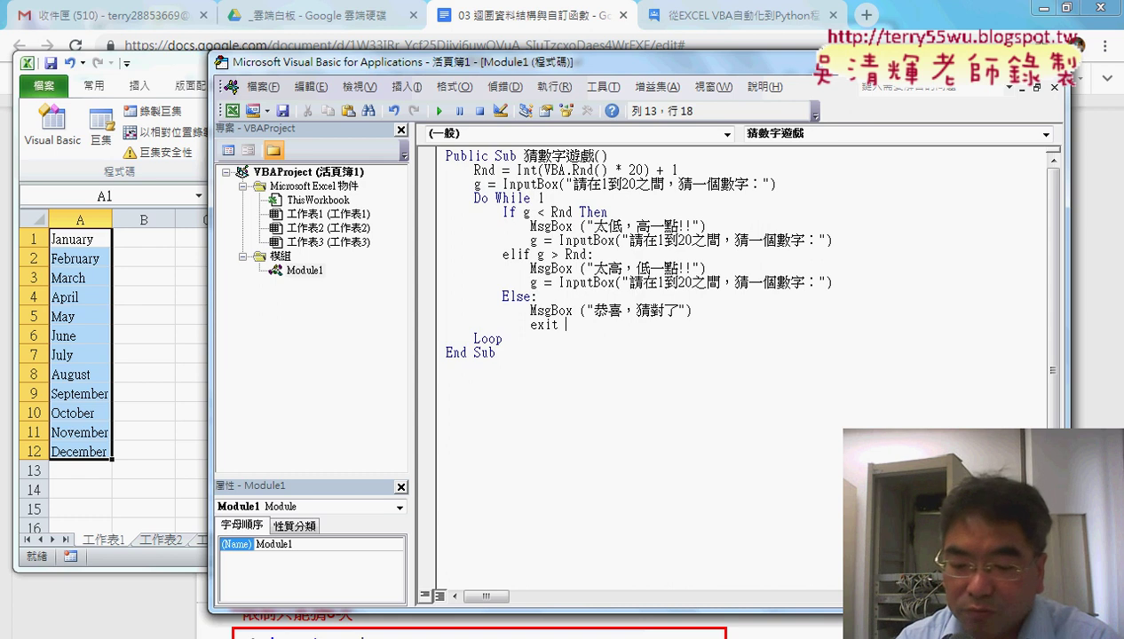
type("do")
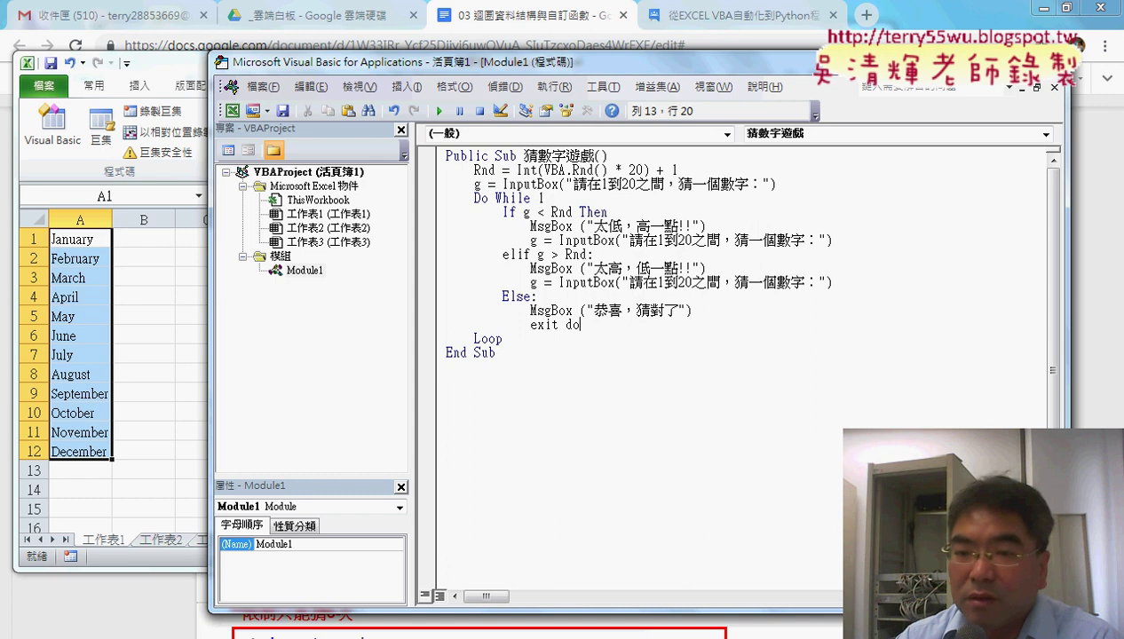
key("Down")
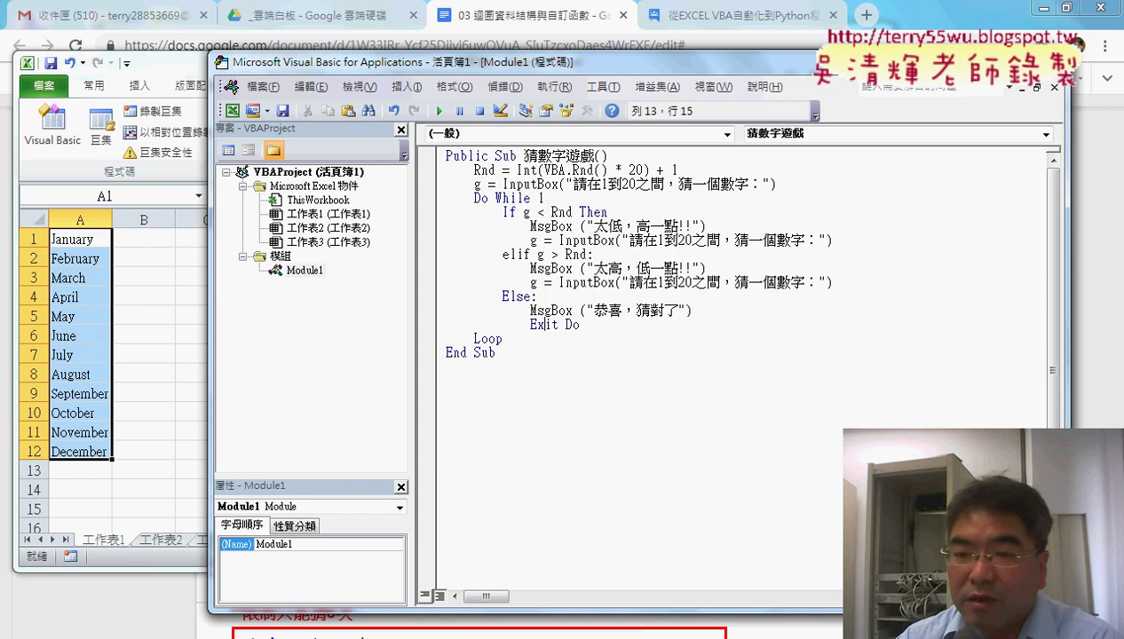
left_click(530, 325)
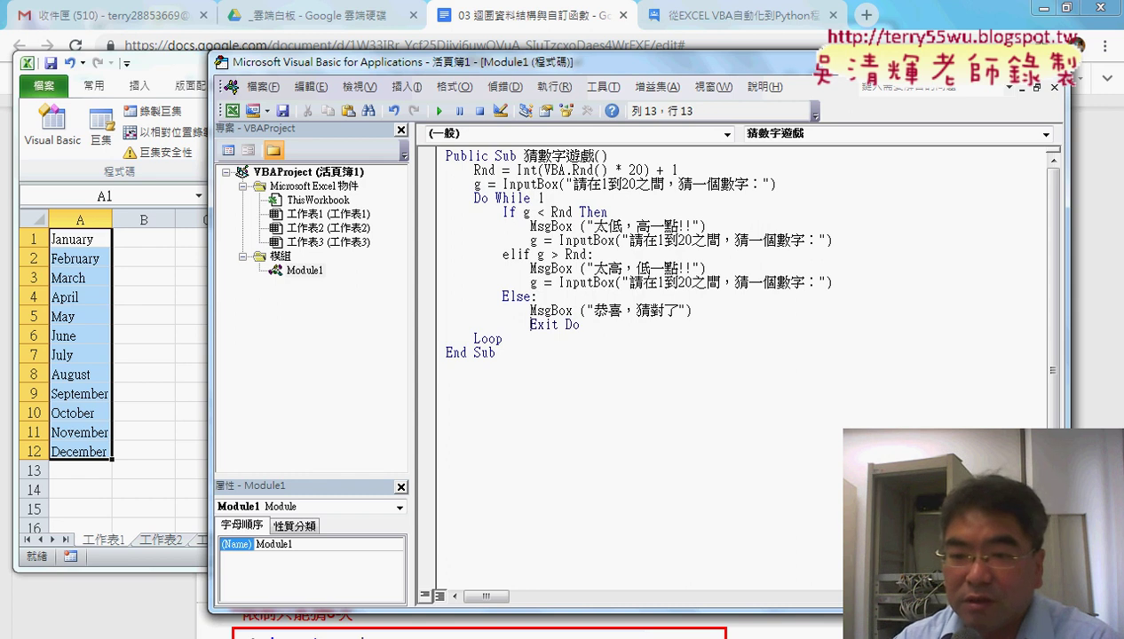
key("shift+Tab")
key("Return")
key("Up")
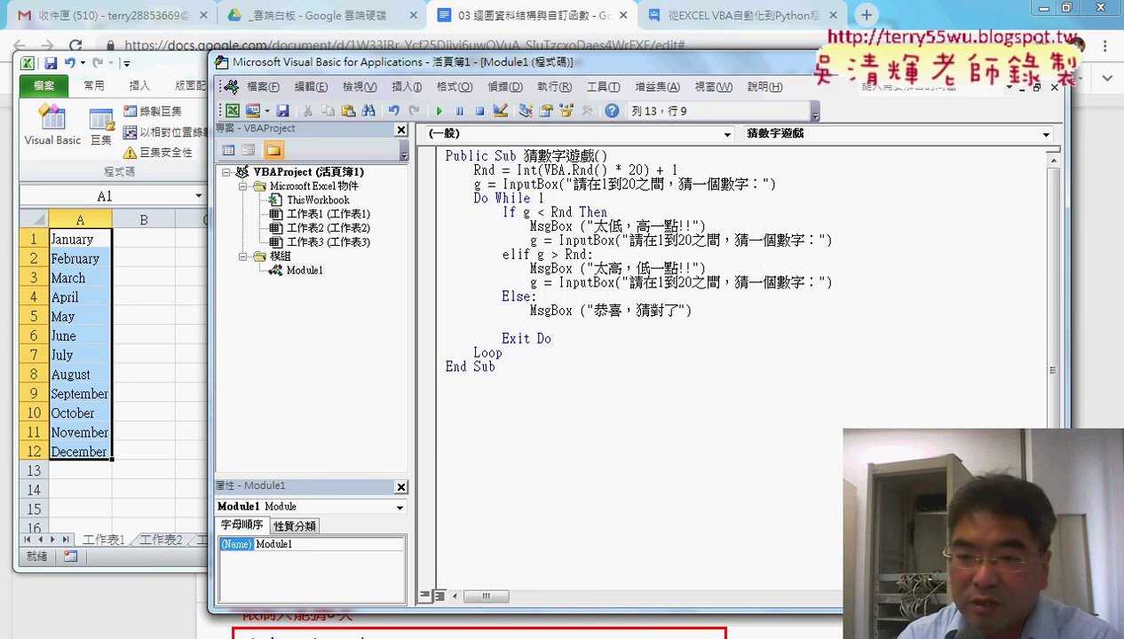
key("Delete")
key("Tab")
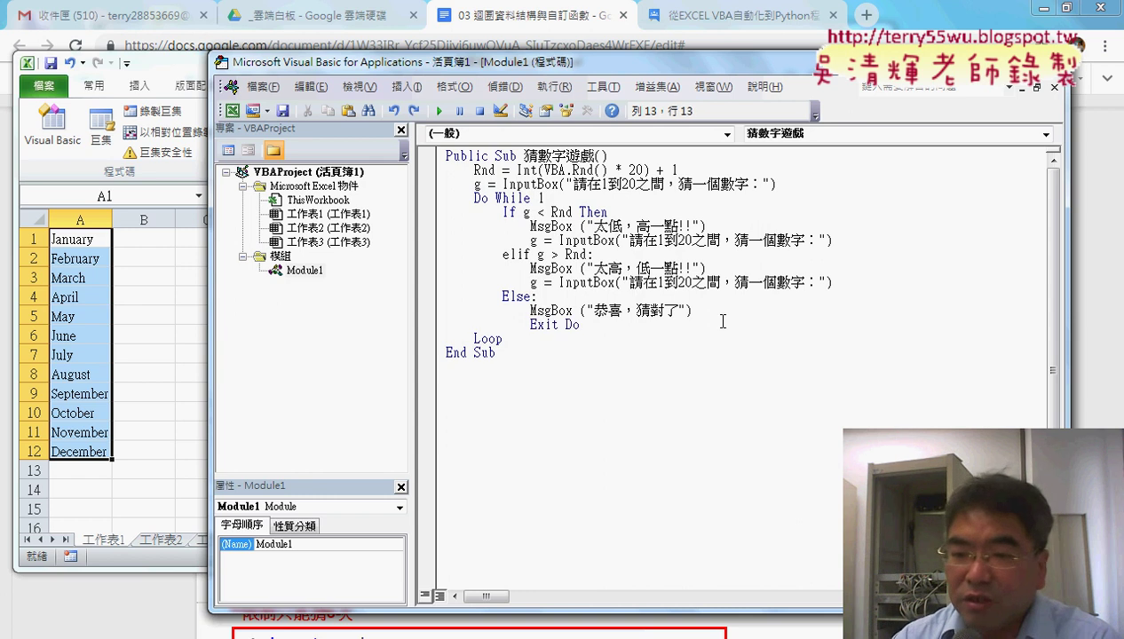
key("Return")
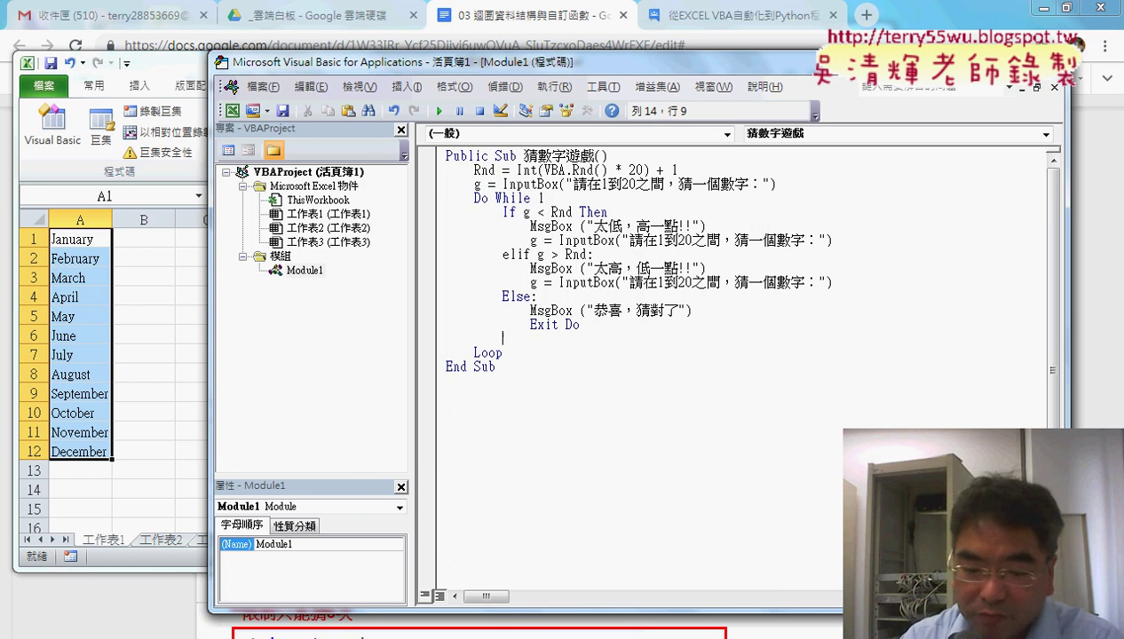
Add End If before Loop and rewrite the elif line as ElseIf g > Rnd Then
type("end if")
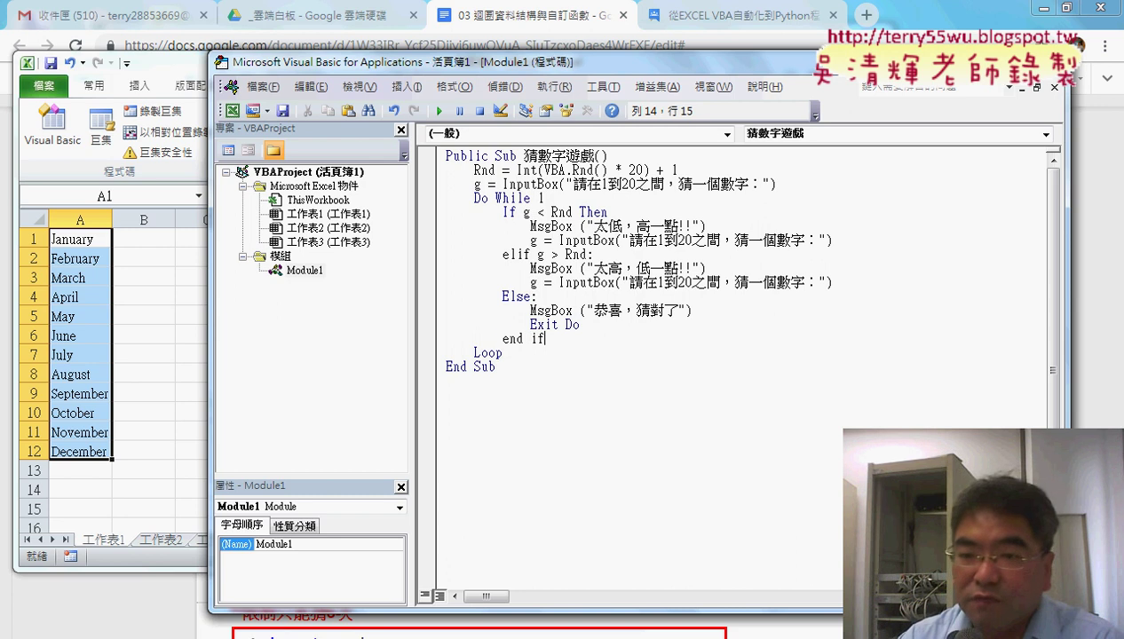
key("Up")
left_click(515, 255)
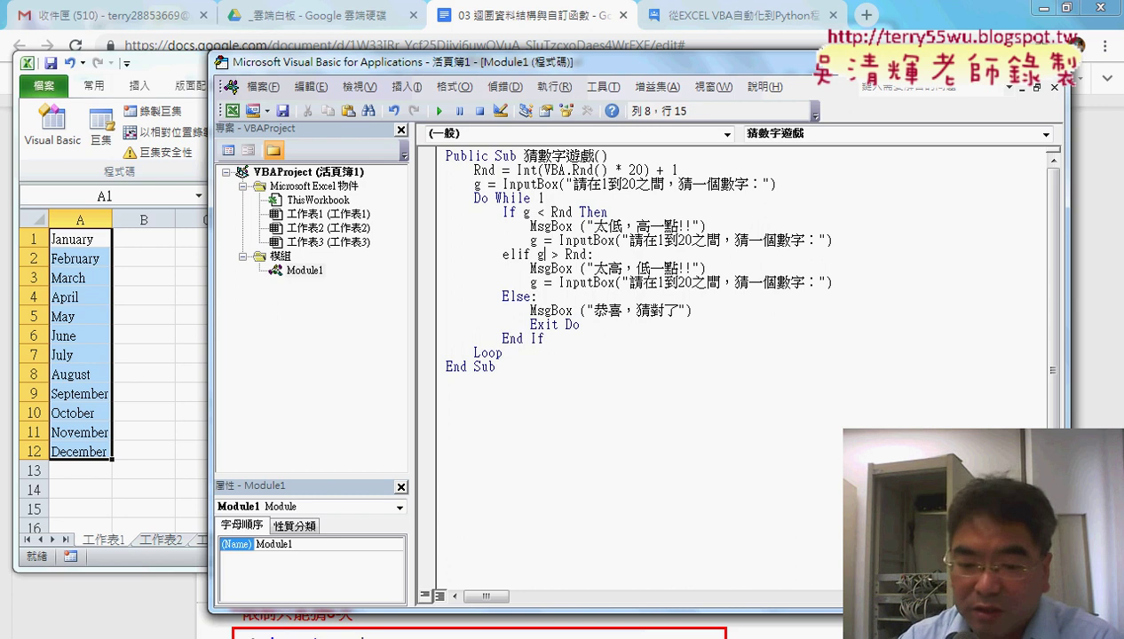
type("s")
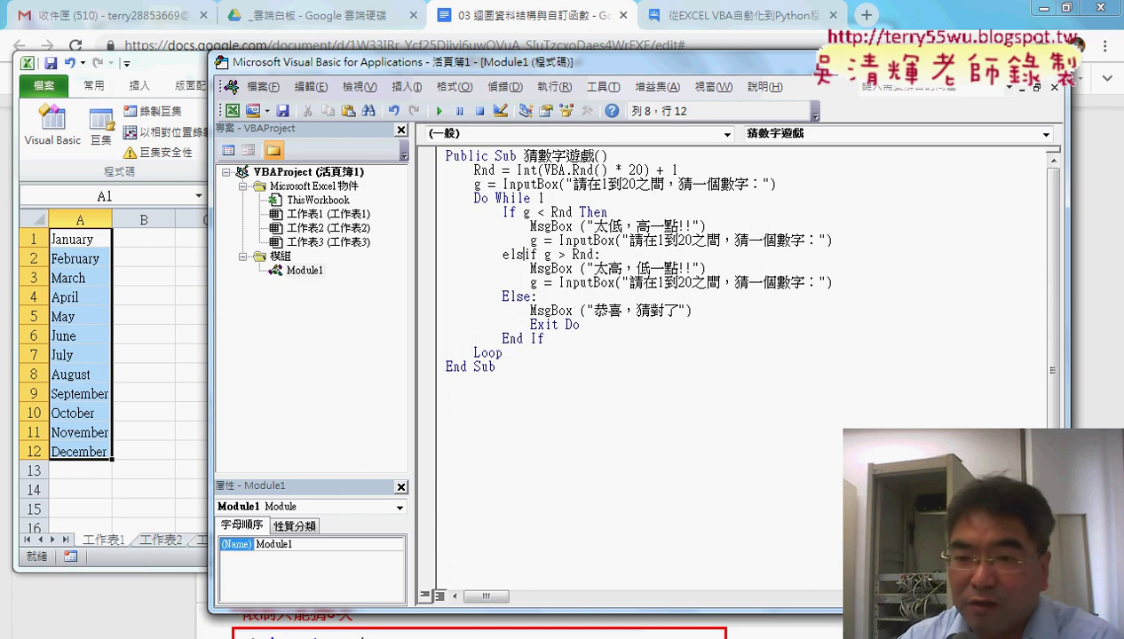
type("e")
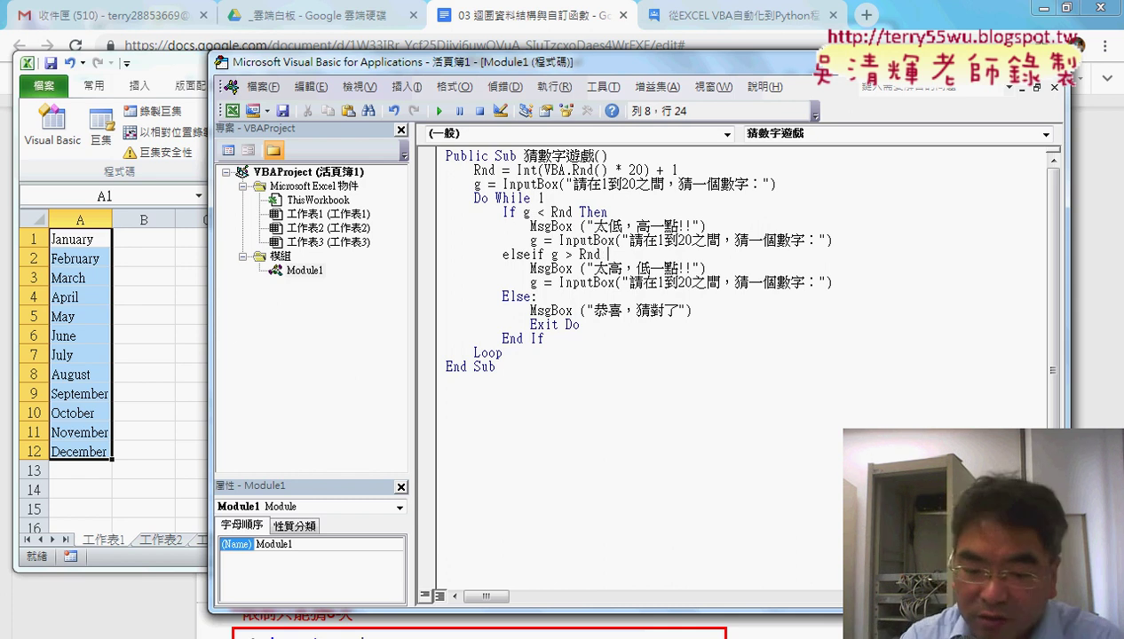
type(" th")
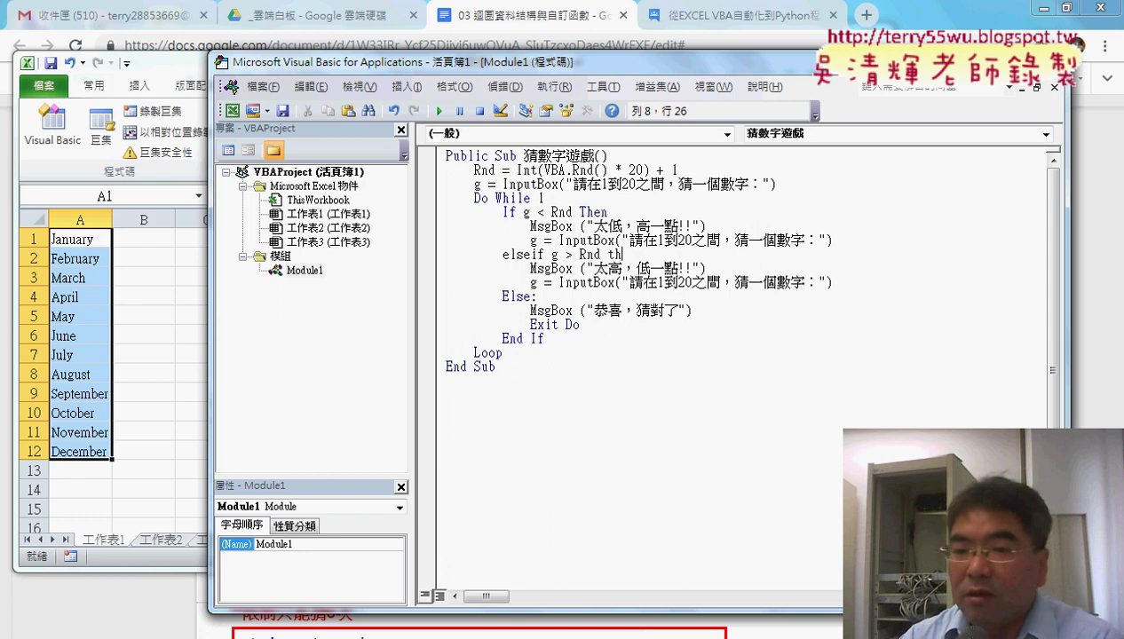
type("en")
left_click(538, 296)
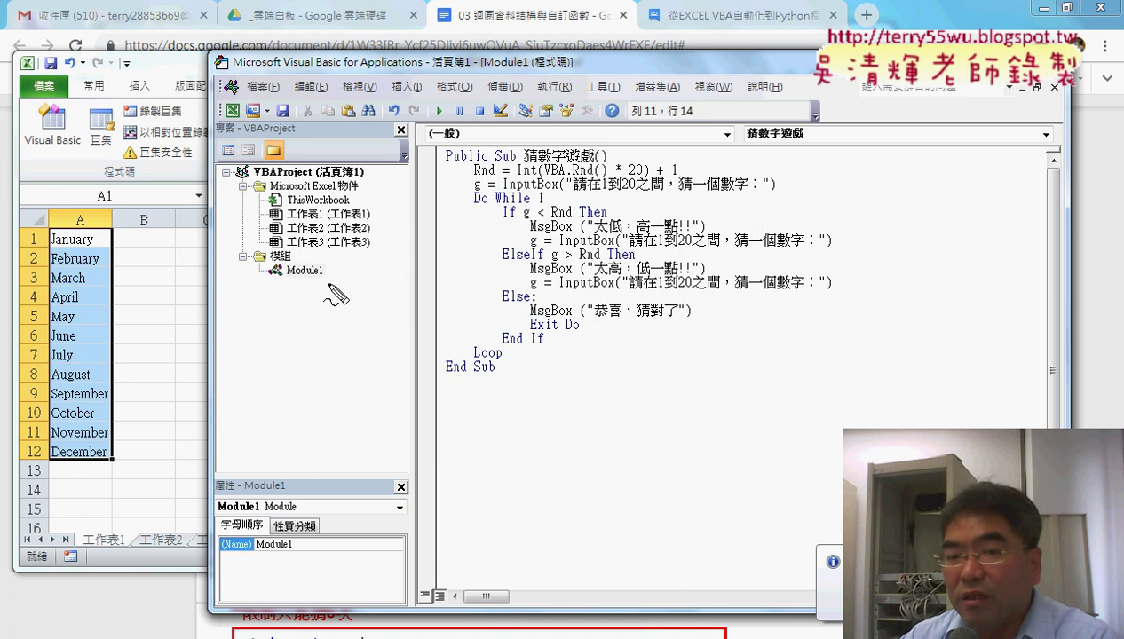
Mark up Module1, the 猜數字遊戲 name, InputBox, Do While…Loop and Exit Do, then clear the marks
left_click_drag(344, 283, 339, 263)
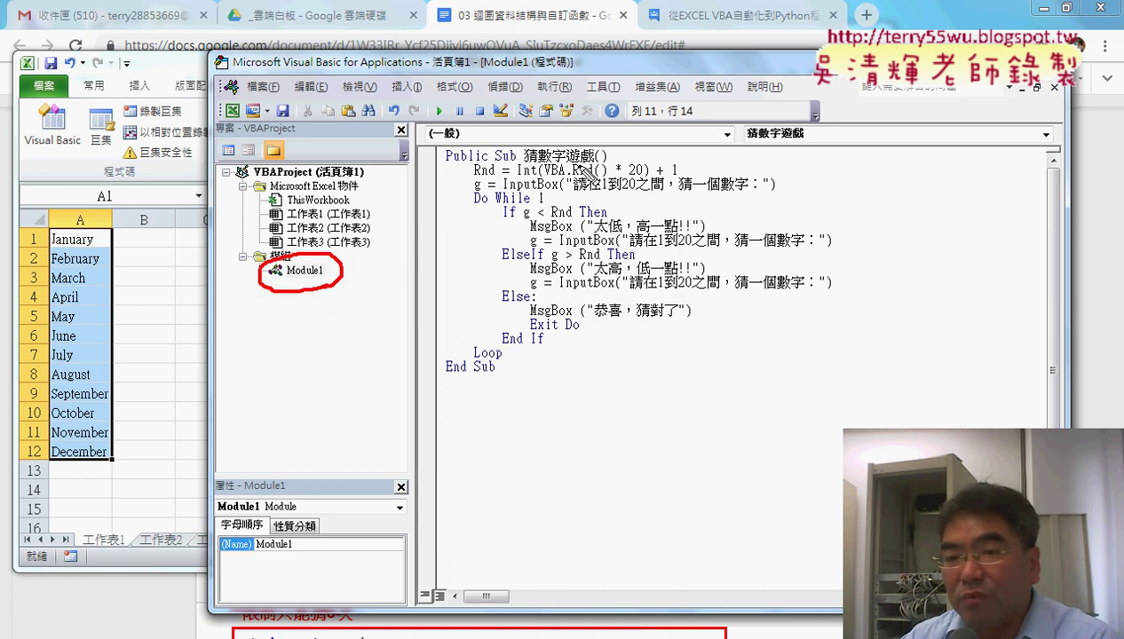
mouse_move(586, 171)
left_mouse_down()
mouse_move(573, 176)
mouse_move(606, 185)
left_mouse_up()
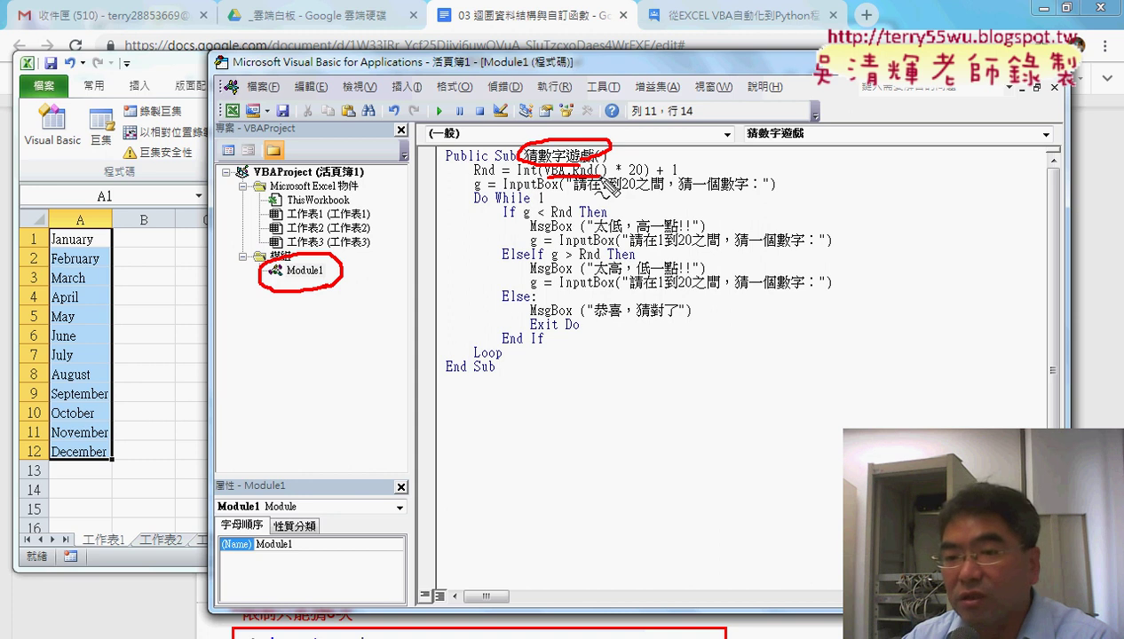
left_click_drag(561, 189, 533, 194)
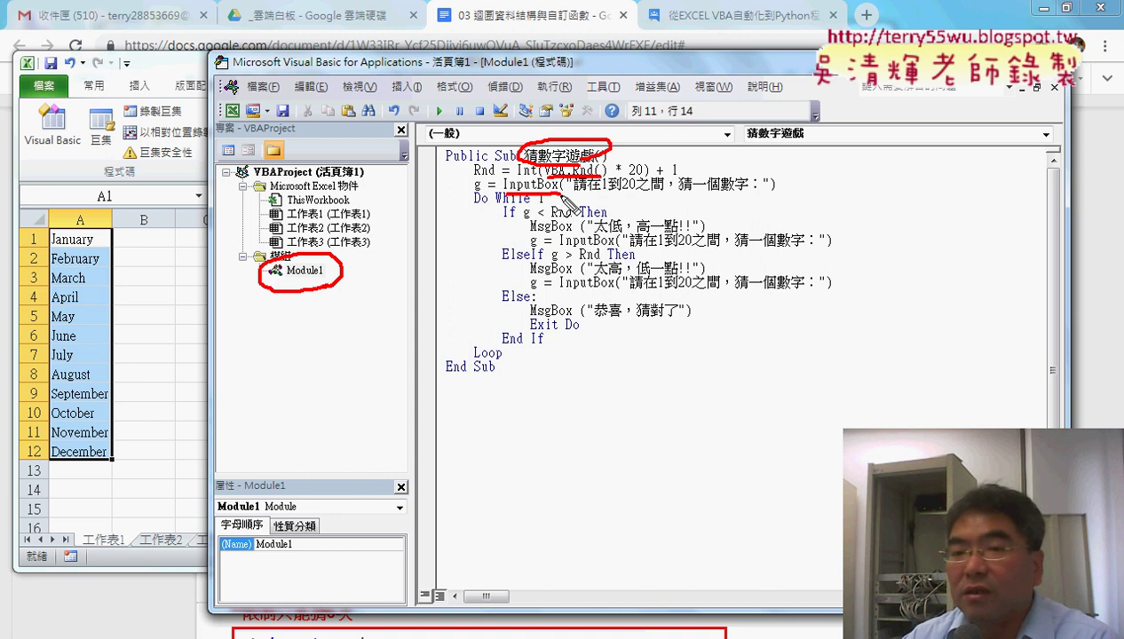
left_click_drag(536, 206, 473, 204)
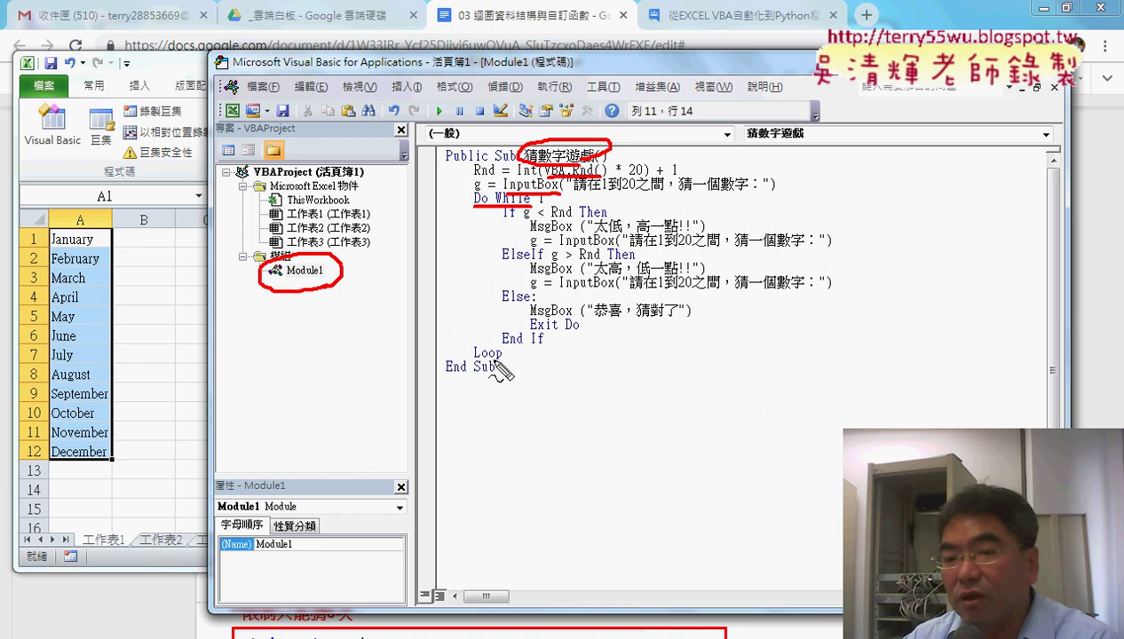
left_click_drag(503, 357, 472, 360)
left_click_drag(586, 333, 530, 333)
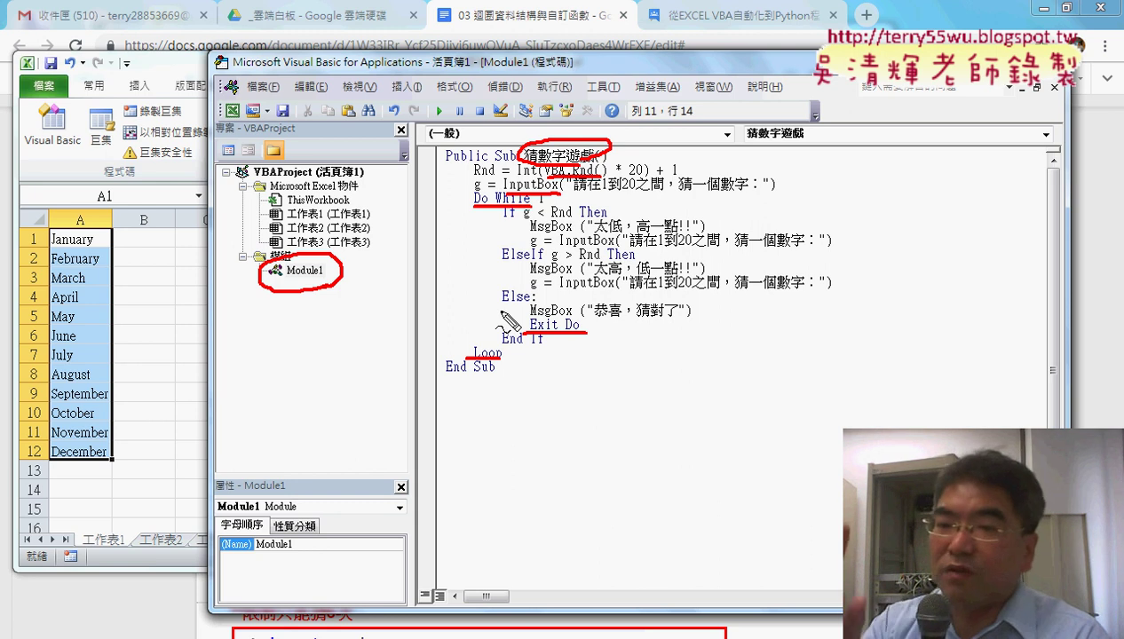
key("Escape")
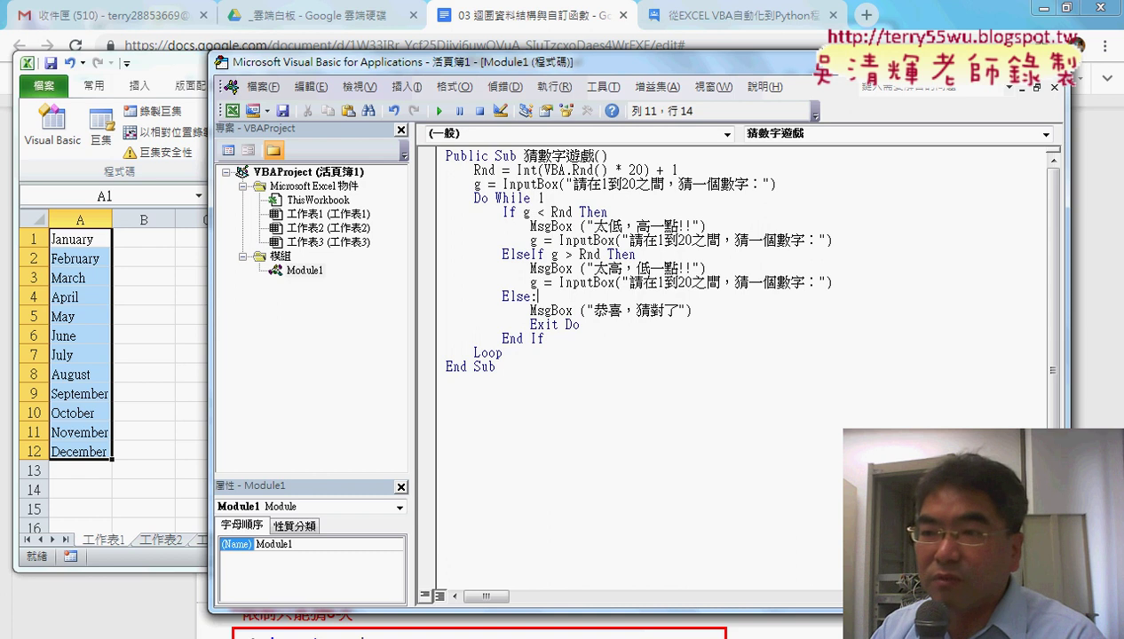
Return to Excel, reopen the VBA editor, and select the Google Docs 猜數字遊戲 Sub block
key("alt+F11")
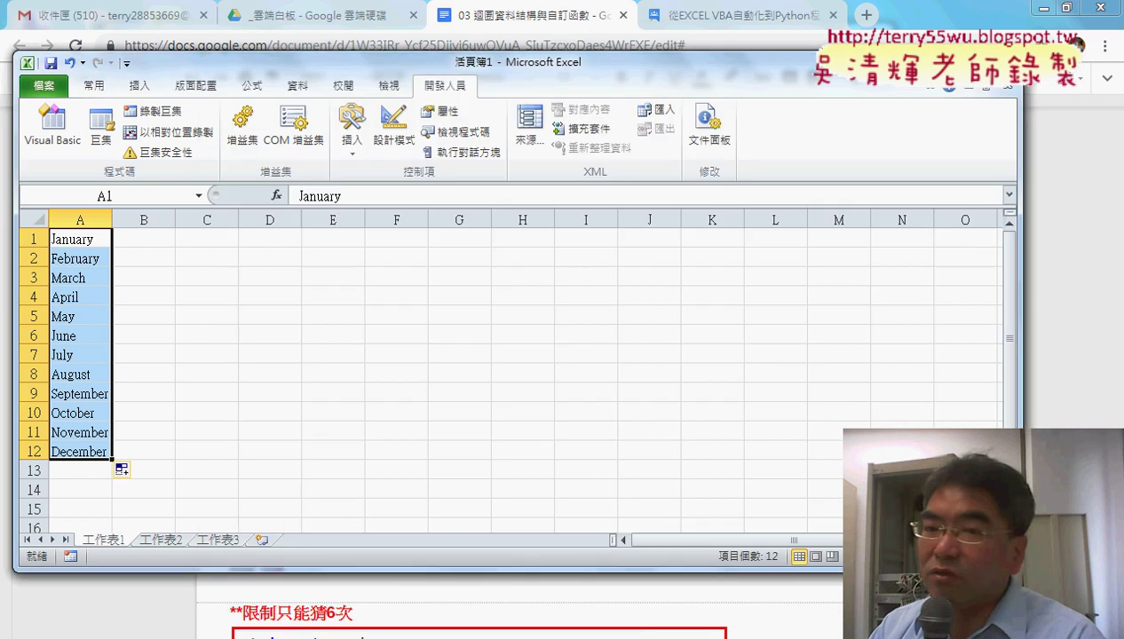
left_click_drag(578, 68, 655, 69)
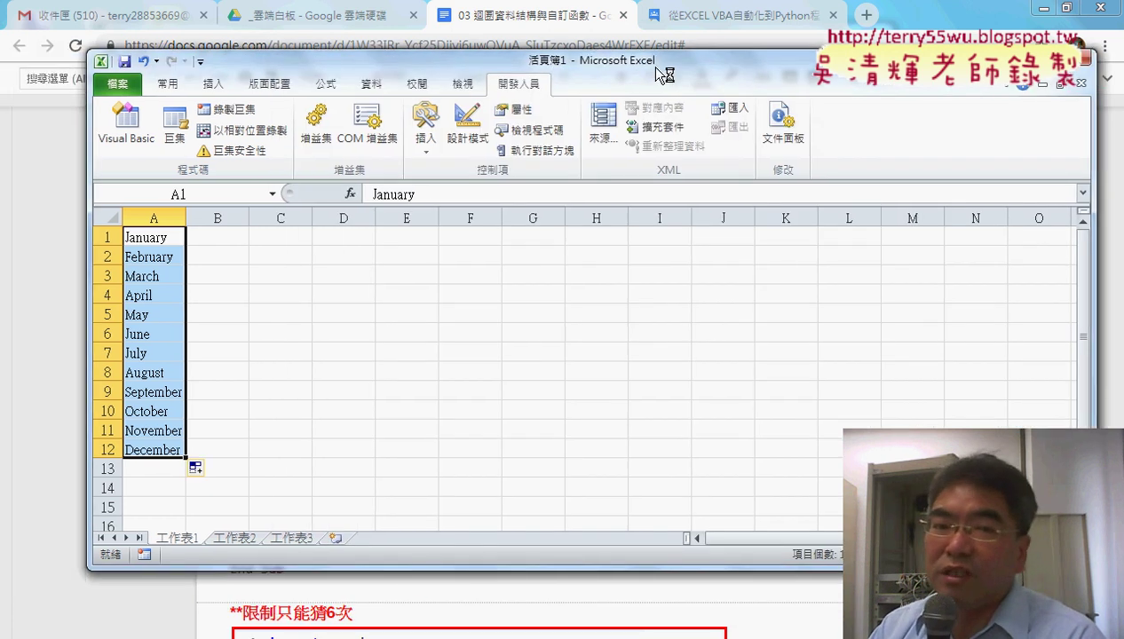
left_click(129, 130)
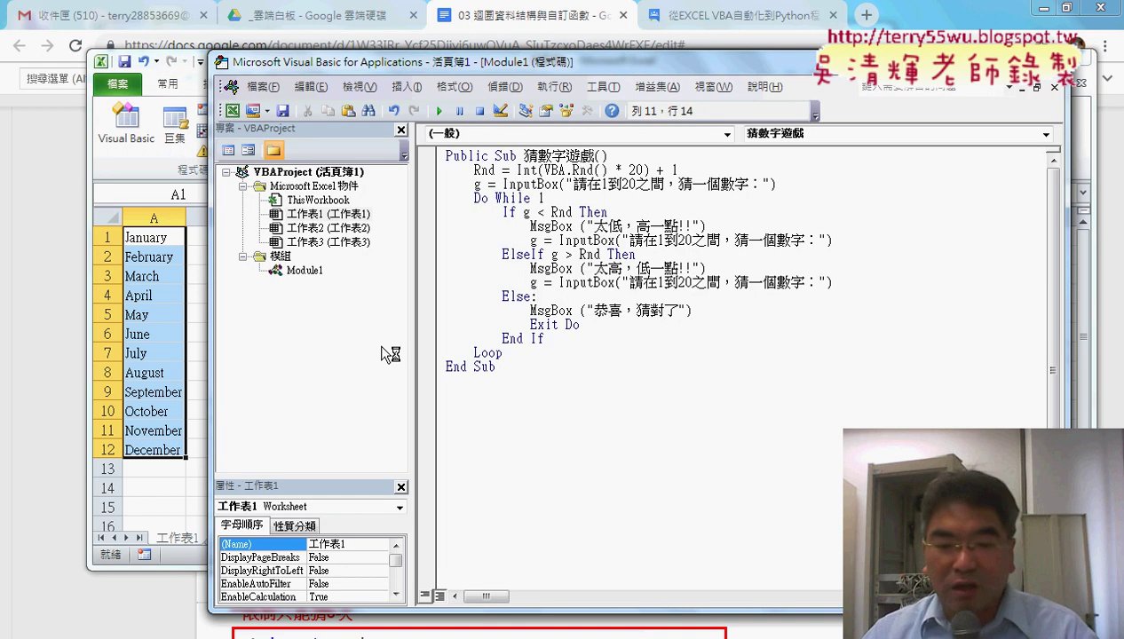
key("alt+Tab")
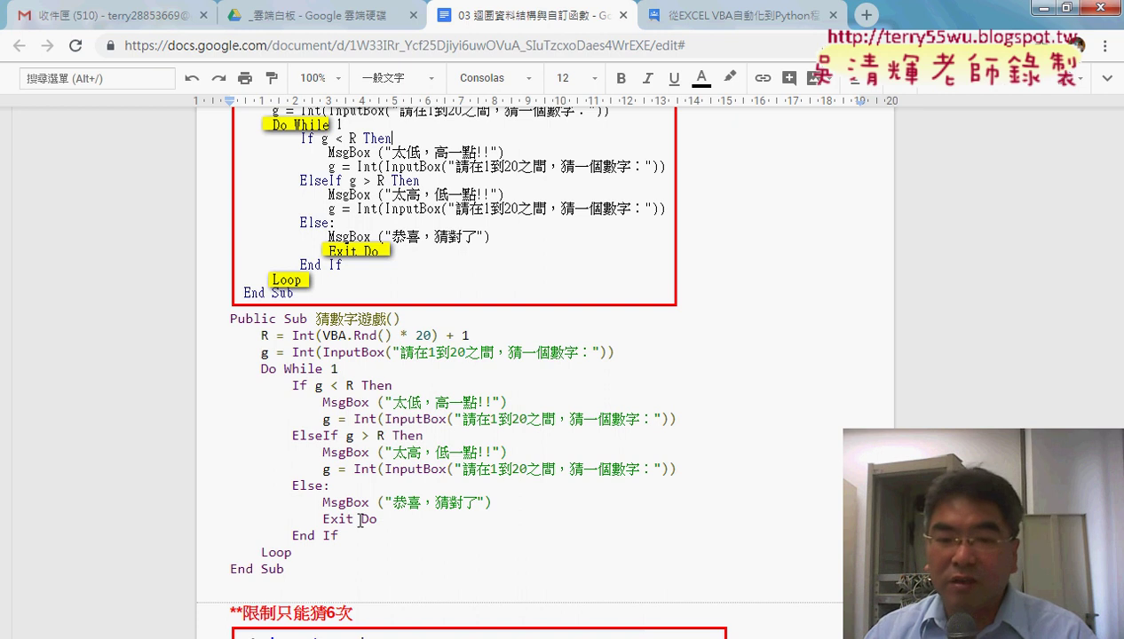
left_click_drag(286, 569, 216, 324)
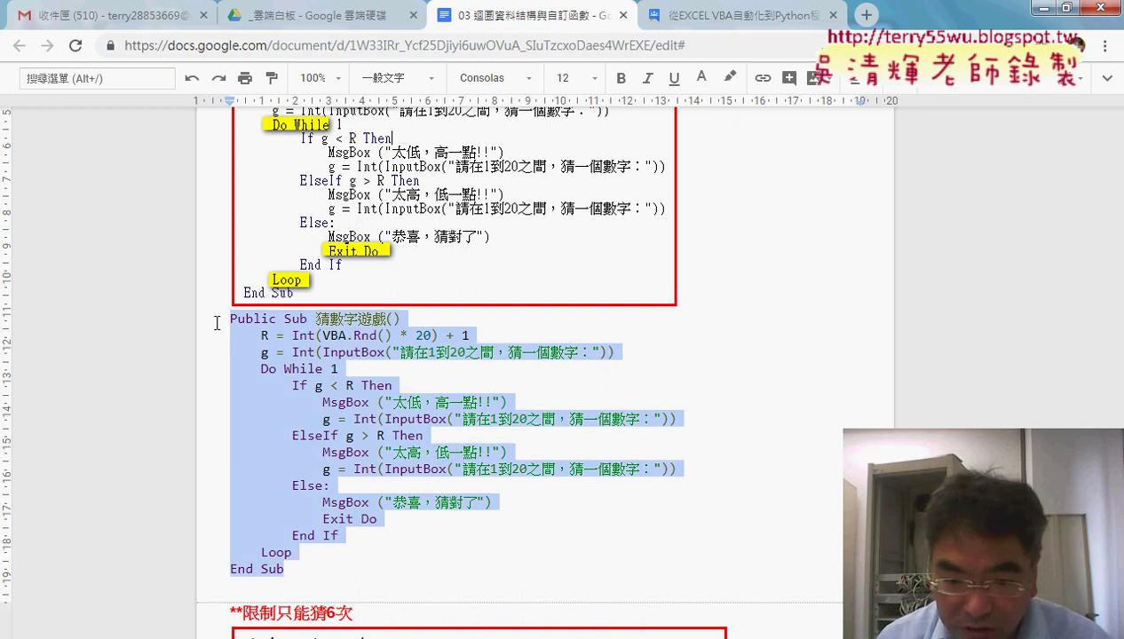